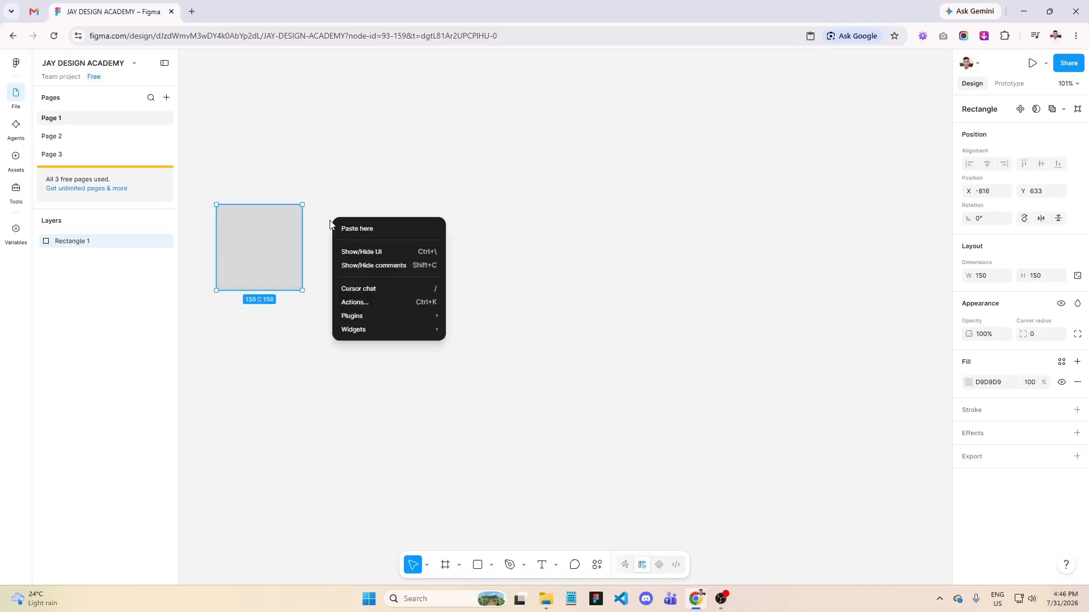
# - Paste five copies of the 150 × 150 rectangle across the canvas in a loose horizontal row beside the original
pyautogui.click(348, 225)
pyautogui.rightClick(461, 221)
pyautogui.click(485, 229)
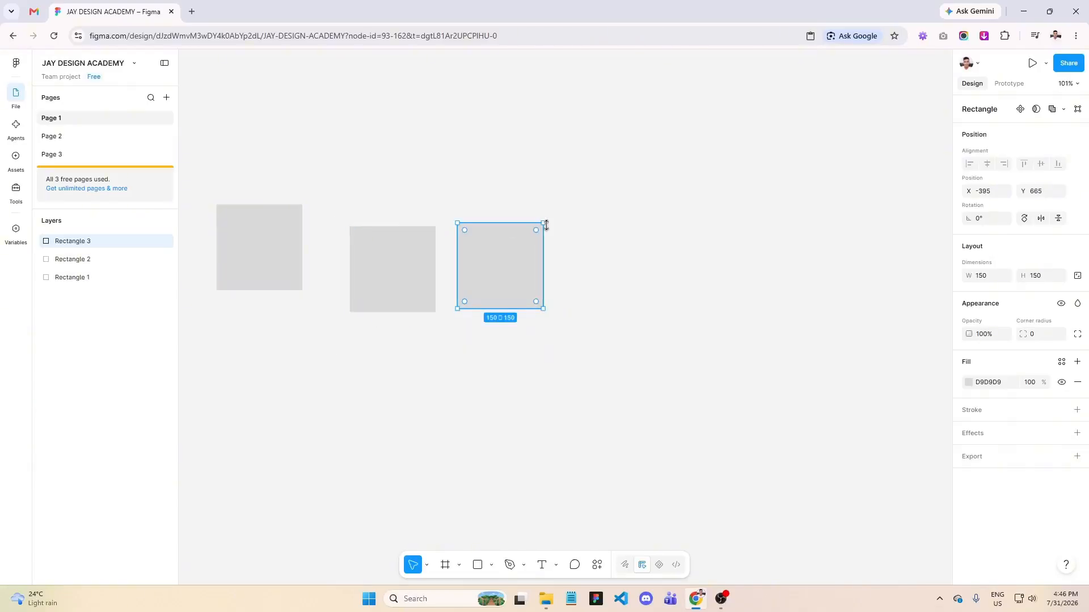
pyautogui.rightClick(601, 222)
pyautogui.click(624, 234)
pyautogui.rightClick(744, 220)
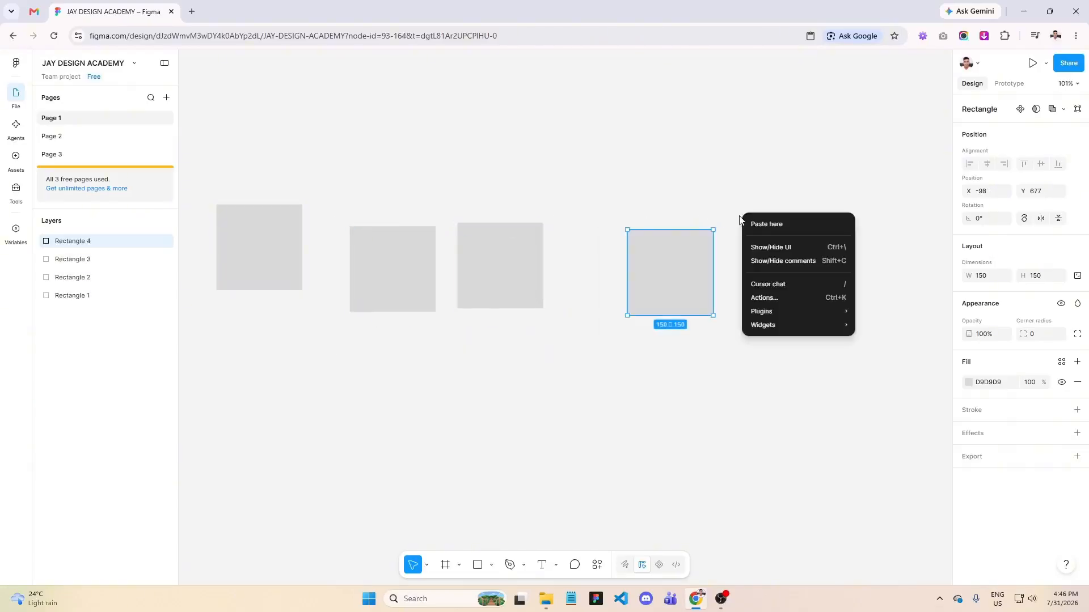
pyautogui.click(757, 224)
pyautogui.rightClick(866, 227)
pyautogui.click(873, 230)
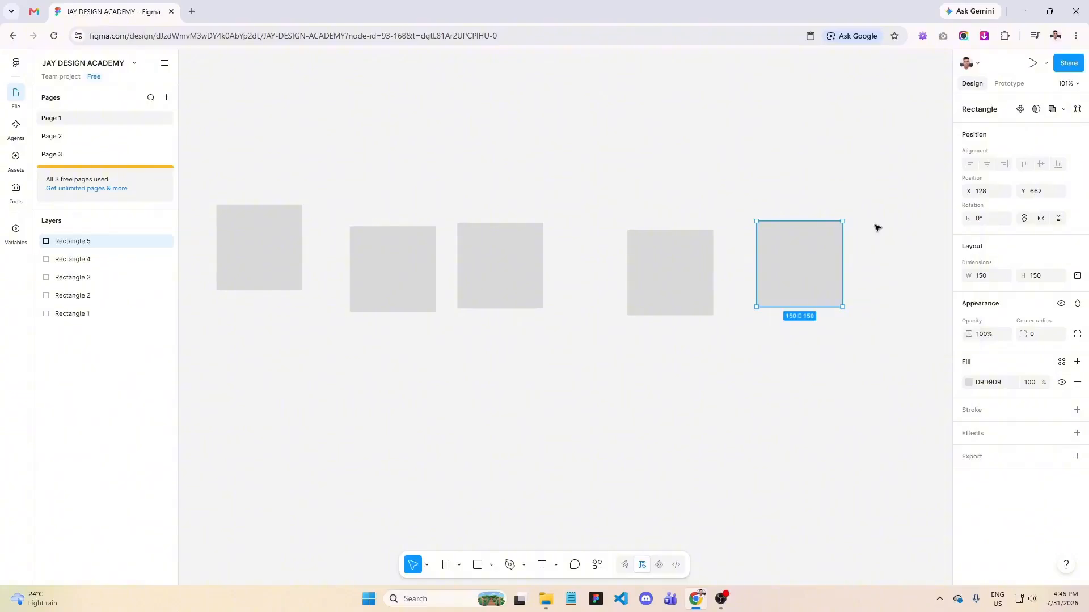
# - Select all six rectangles on the canvas and apply auto layout to them
pyautogui.scroll(-1, 372, 329)
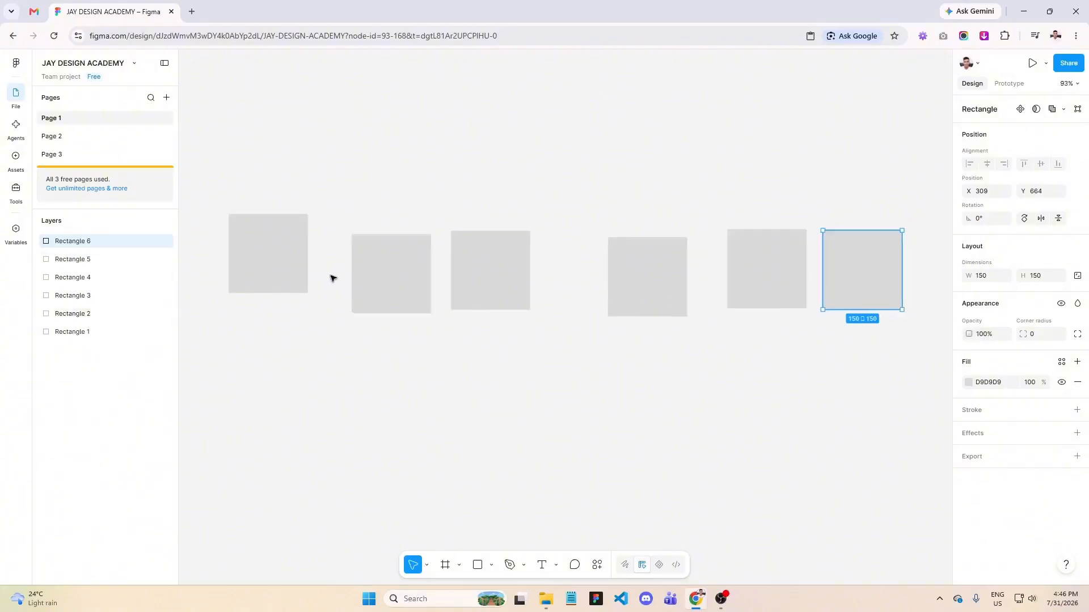
pyautogui.scroll(1, 876, 356)
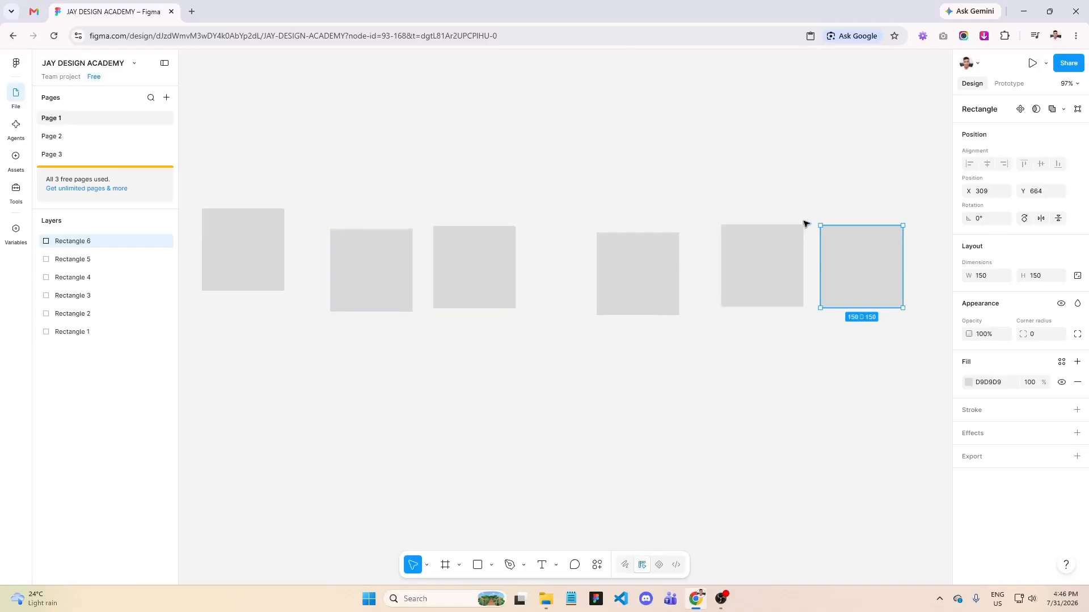
pyautogui.click(866, 447)
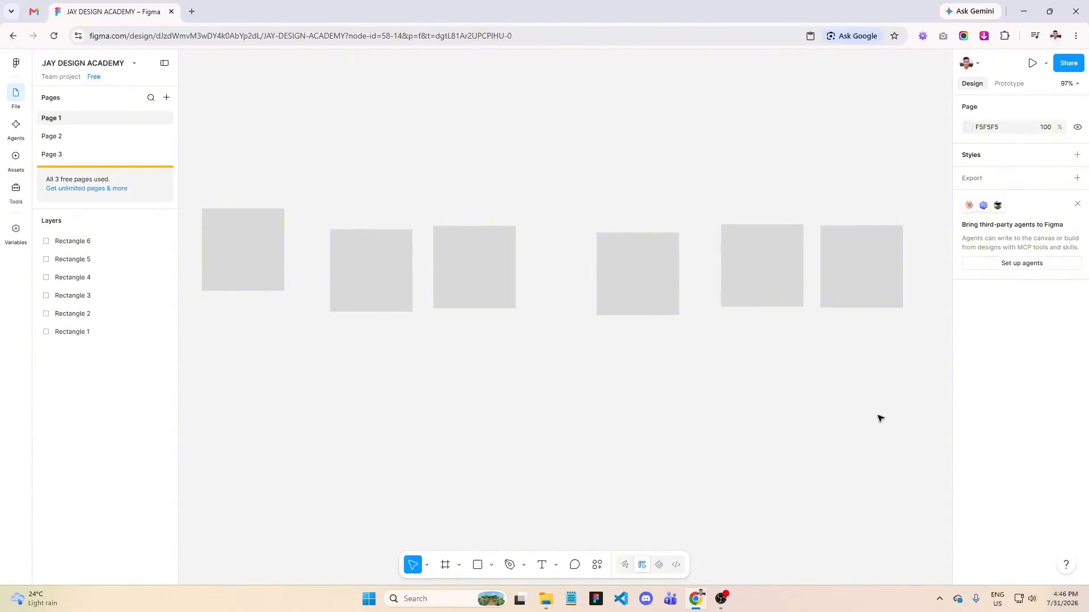
pyautogui.moveTo(880, 418); pyautogui.dragTo(262, 220)
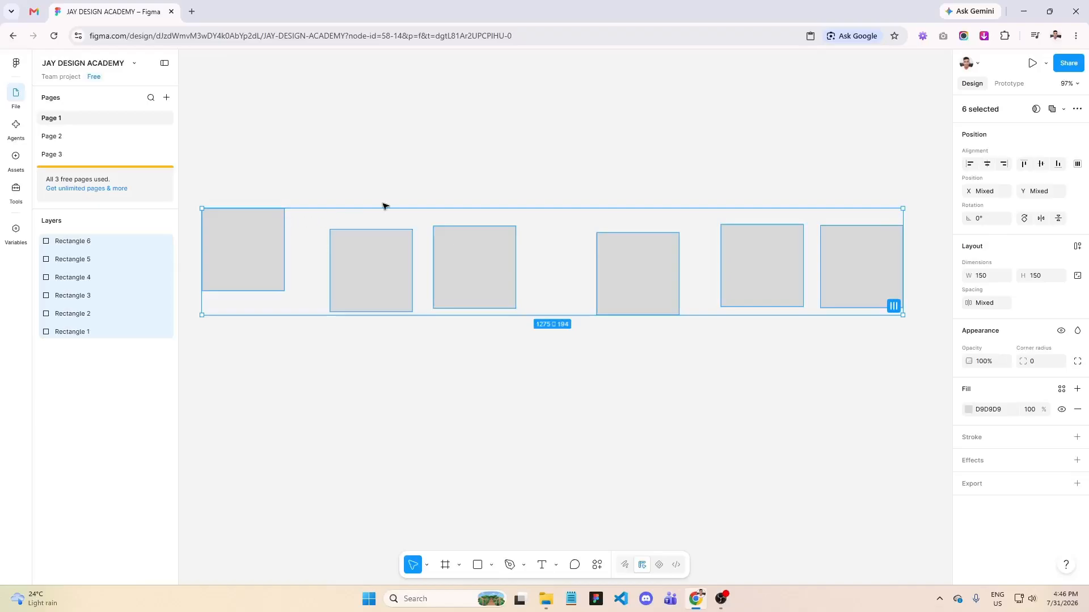
pyautogui.click(1078, 248)
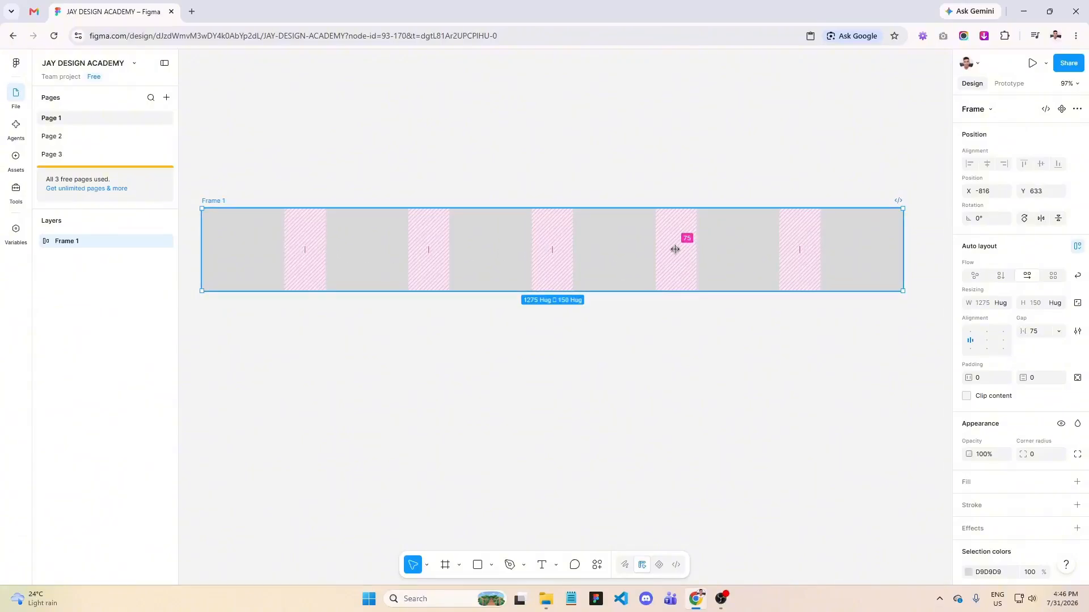
# - Tighten the spacing between the rectangles in the auto layout frame and set the gap to 30
pyautogui.moveTo(675, 250); pyautogui.dragTo(658, 270)
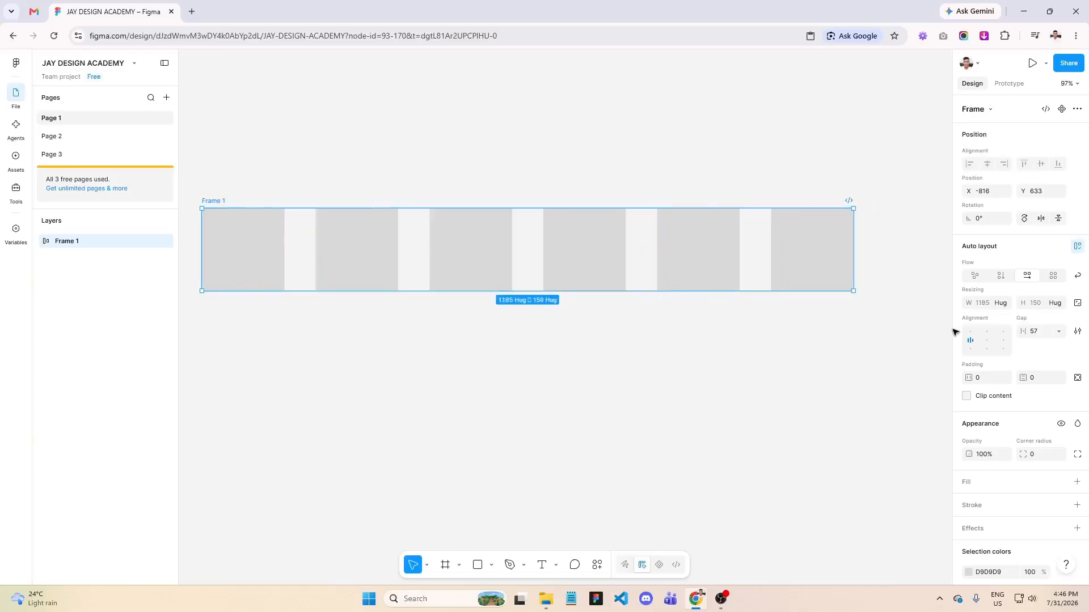
pyautogui.click(1034, 335)
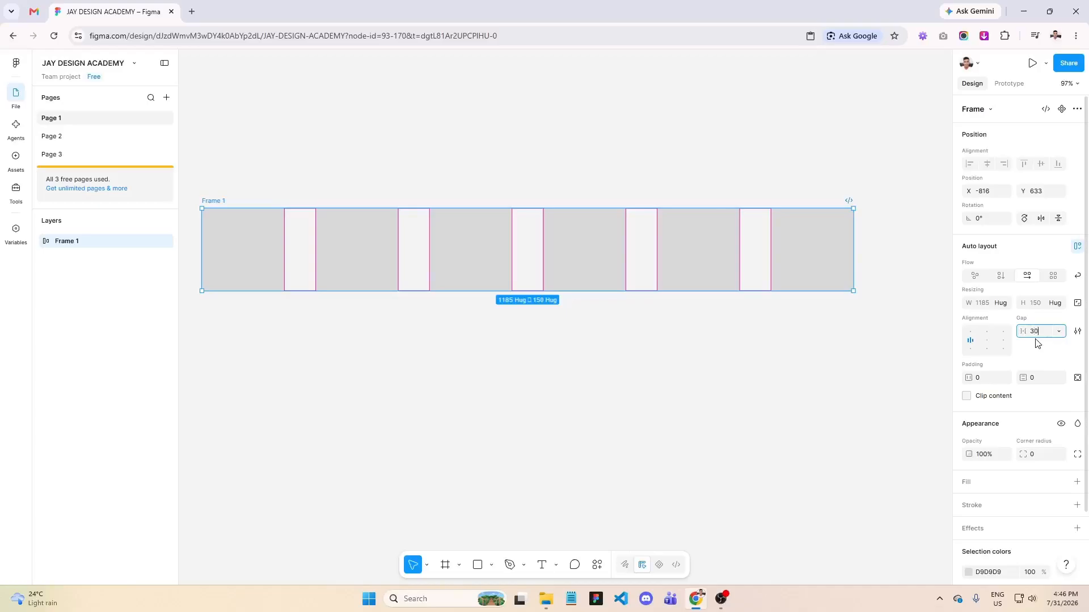
pyautogui.press('Return')
# - Shrink the fourth rectangle in the row to about 68 × 54
pyautogui.scroll(4, 747, 340)
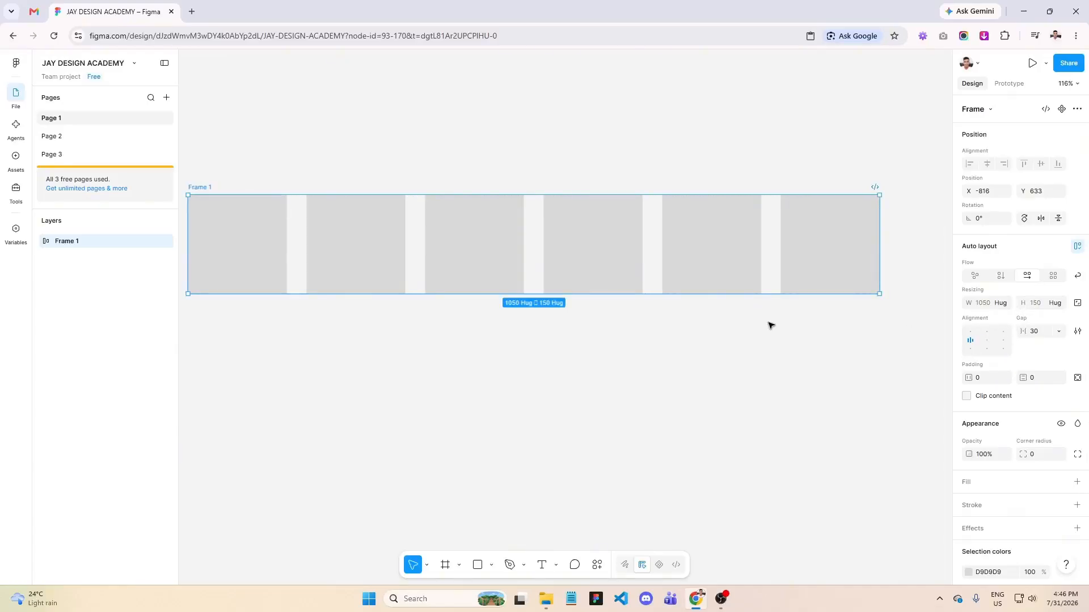
pyautogui.click(608, 252)
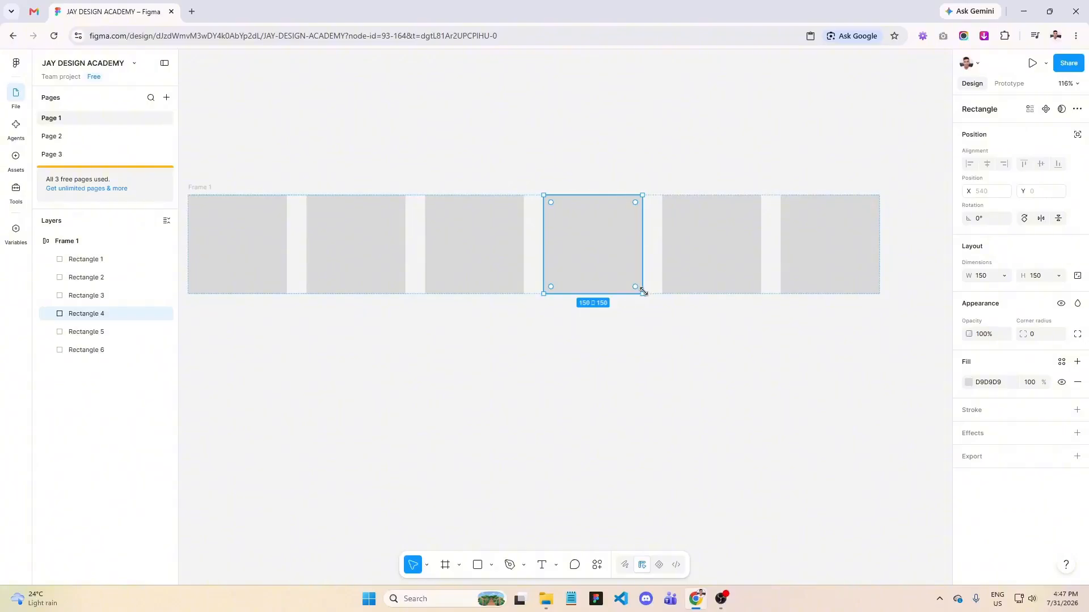
pyautogui.moveTo(644, 292); pyautogui.dragTo(616, 262)
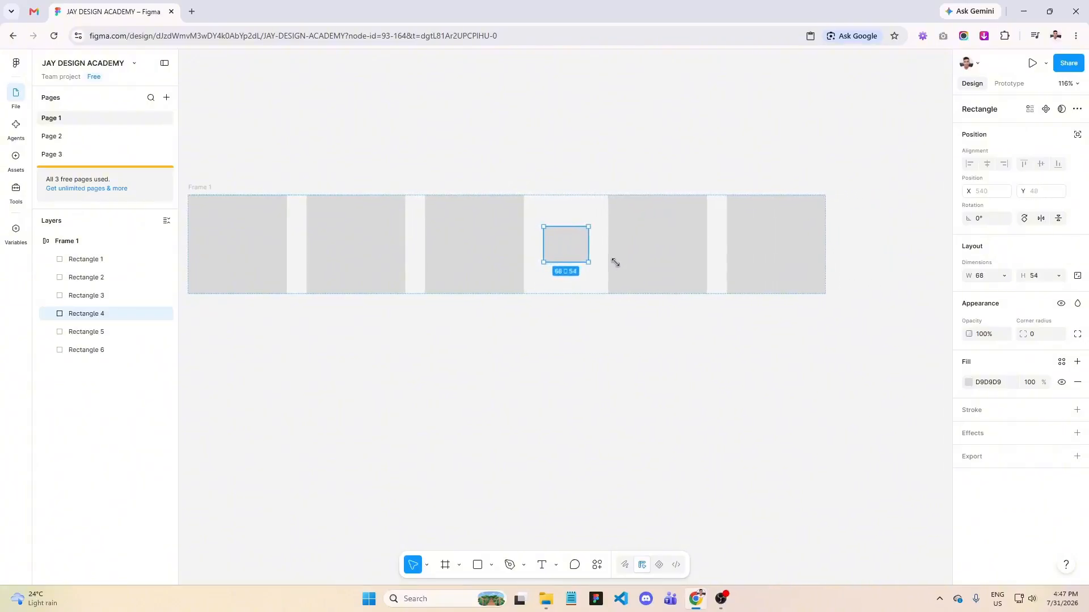
# - Try top center and bottom center alignment on Frame 1, and finish with its contents aligned to center
pyautogui.scroll(-1, 834, 319)
pyautogui.scroll(2, 561, 307)
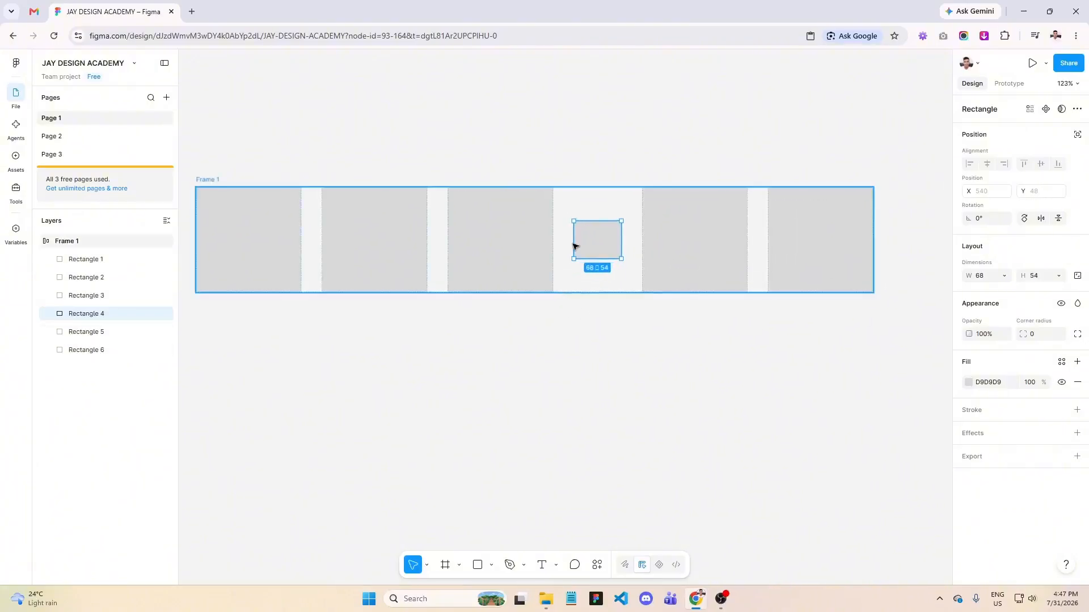
pyautogui.scroll(1, 590, 230)
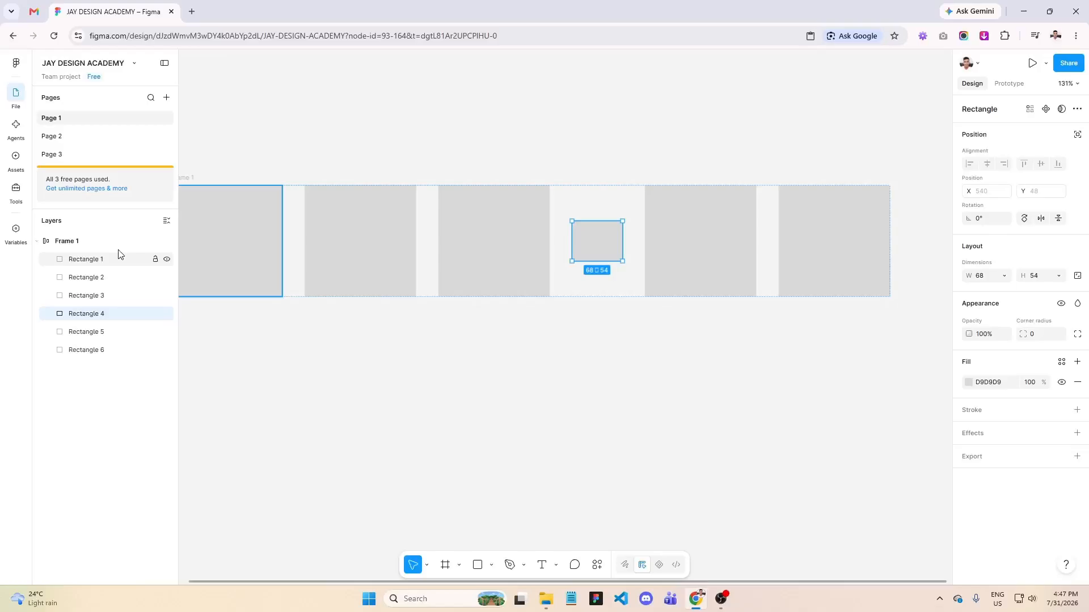
pyautogui.scroll(-1, 237, 259)
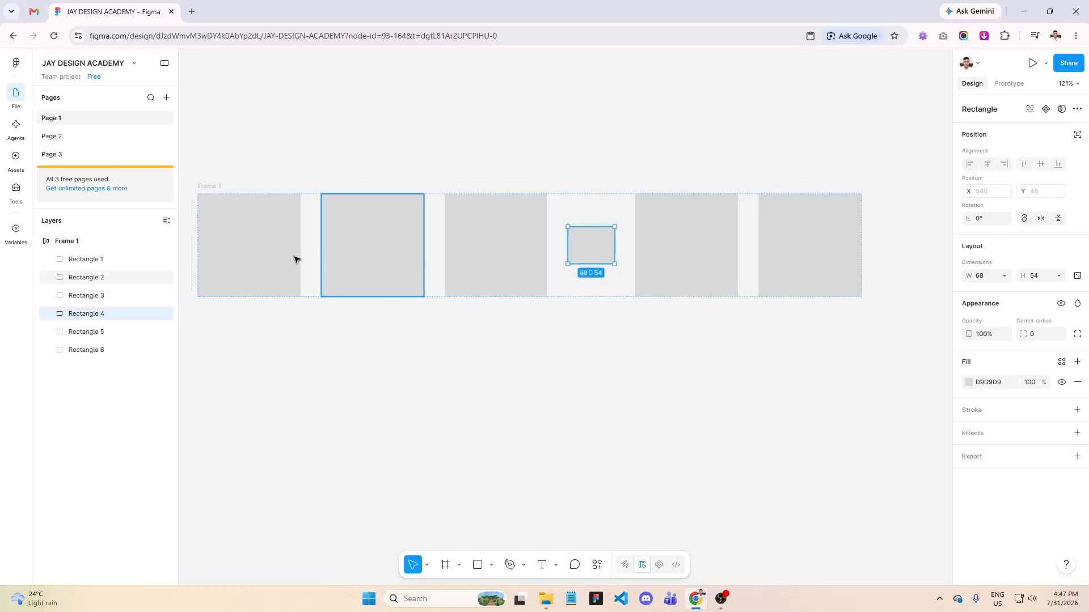
pyautogui.click(132, 245)
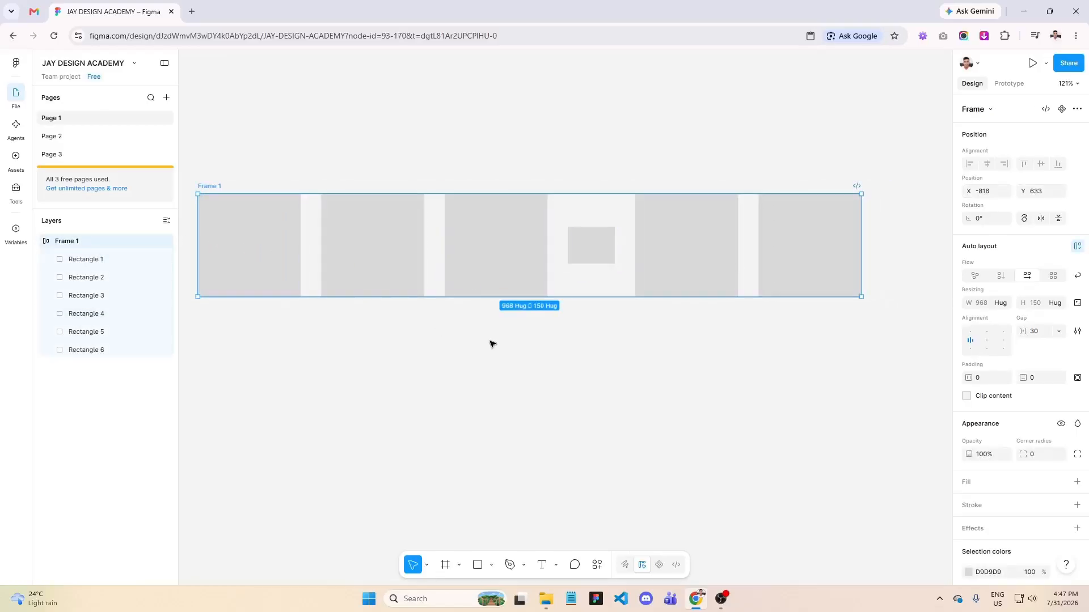
pyautogui.click(987, 335)
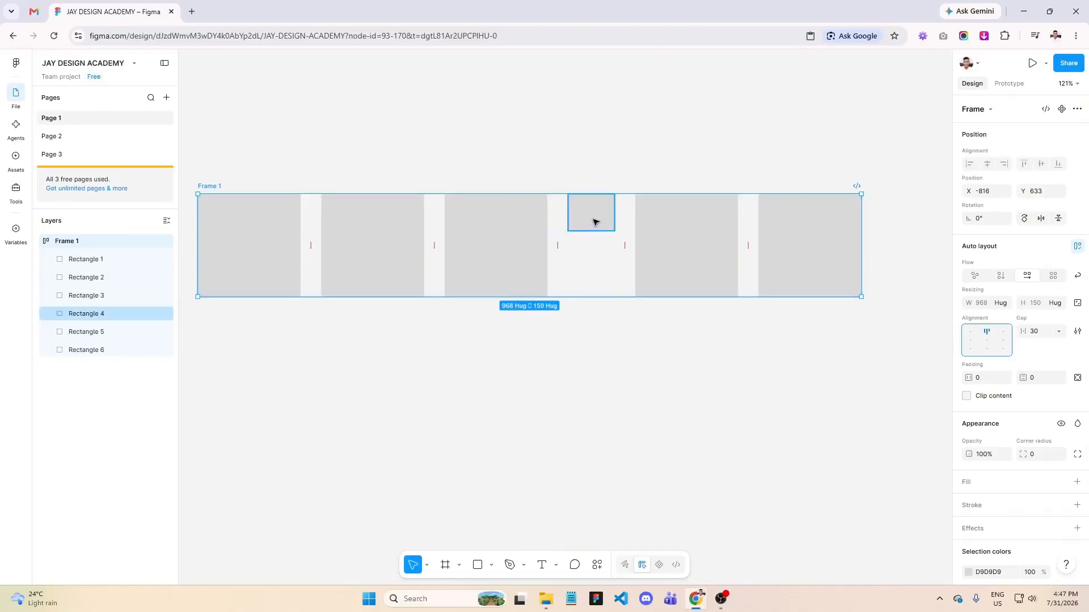
pyautogui.click(987, 350)
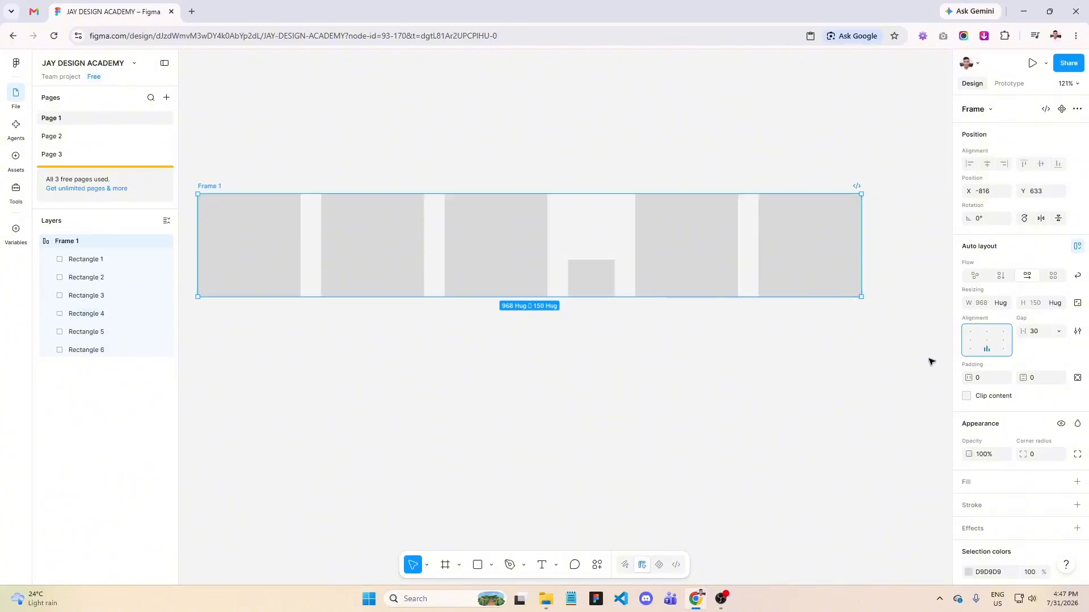
pyautogui.click(990, 347)
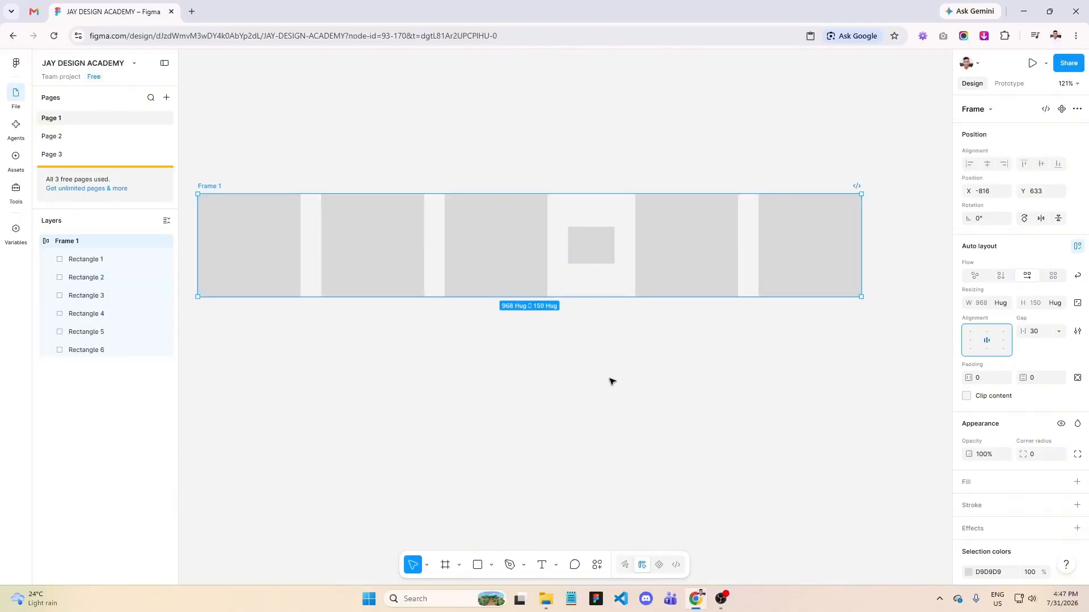
# - Set the fourth rectangle's width and height to 150 each
pyautogui.click(591, 257)
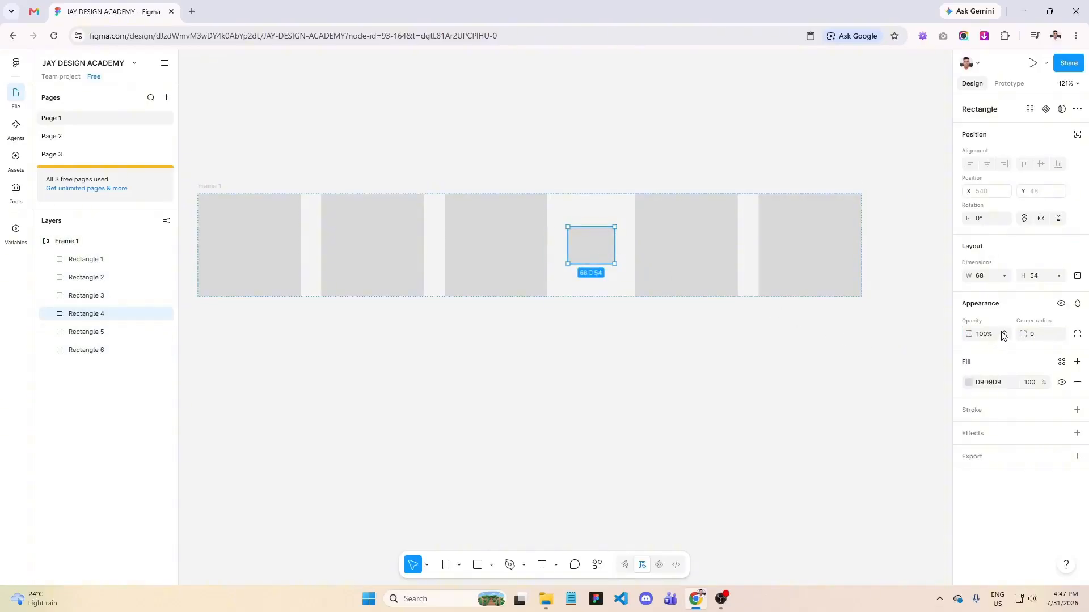
pyautogui.click(980, 277)
pyautogui.write('150')
pyautogui.click(1036, 277)
pyautogui.write('150')
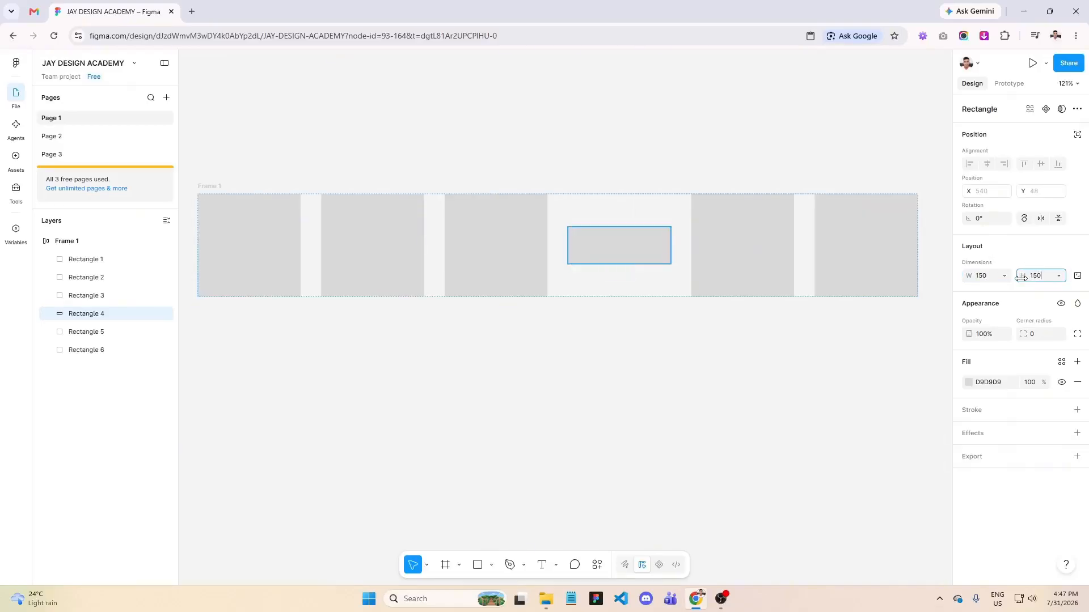
pyautogui.press('Return')
# - Change the auto layout flow of Frame 1 to vertical
pyautogui.scroll(-3, 675, 292)
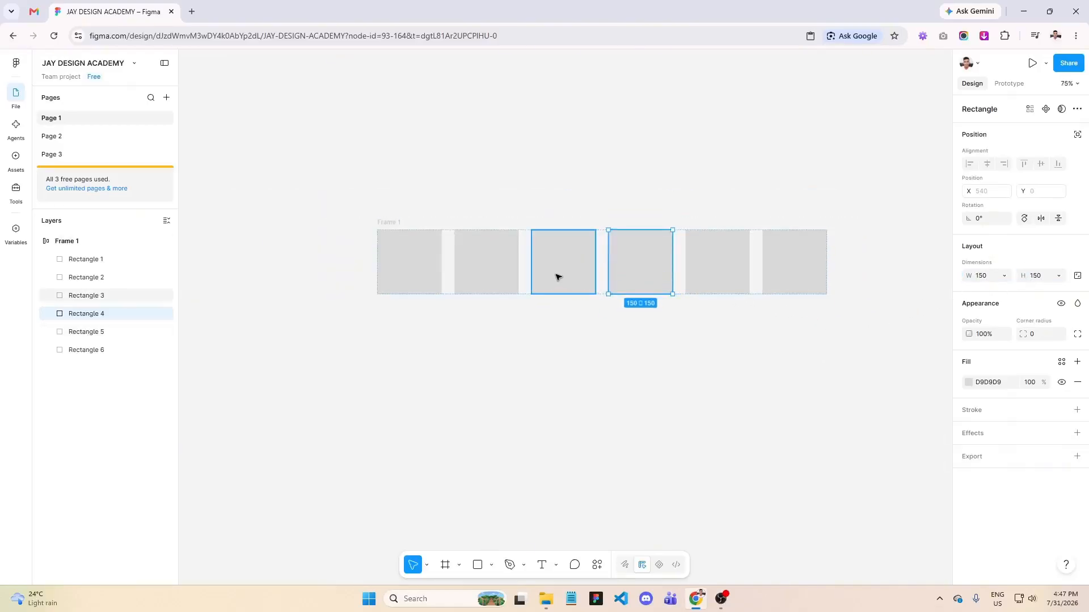
pyautogui.scroll(1, 617, 281)
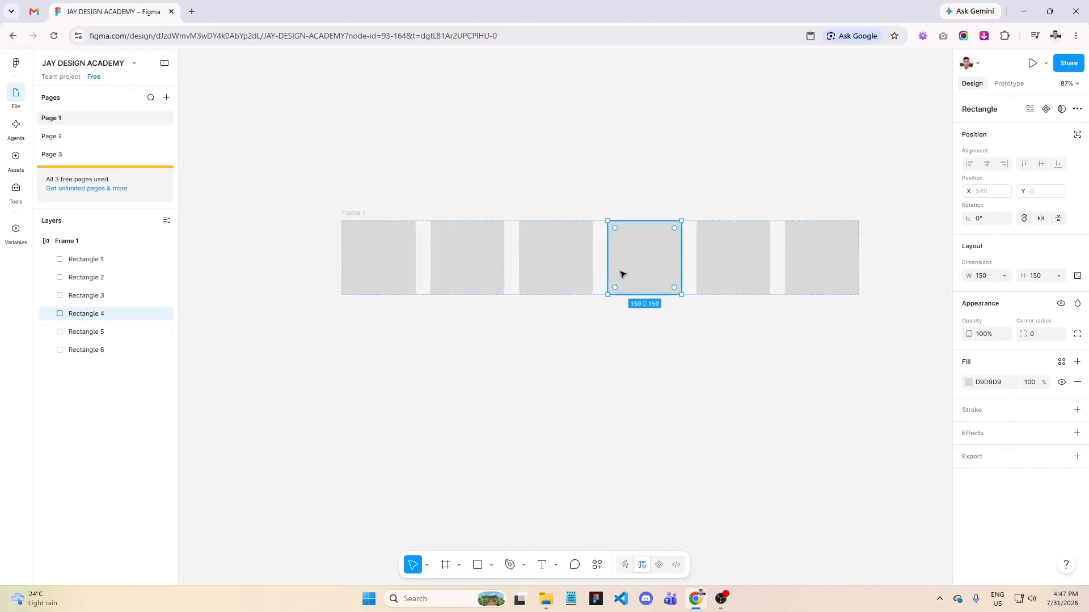
pyautogui.click(88, 243)
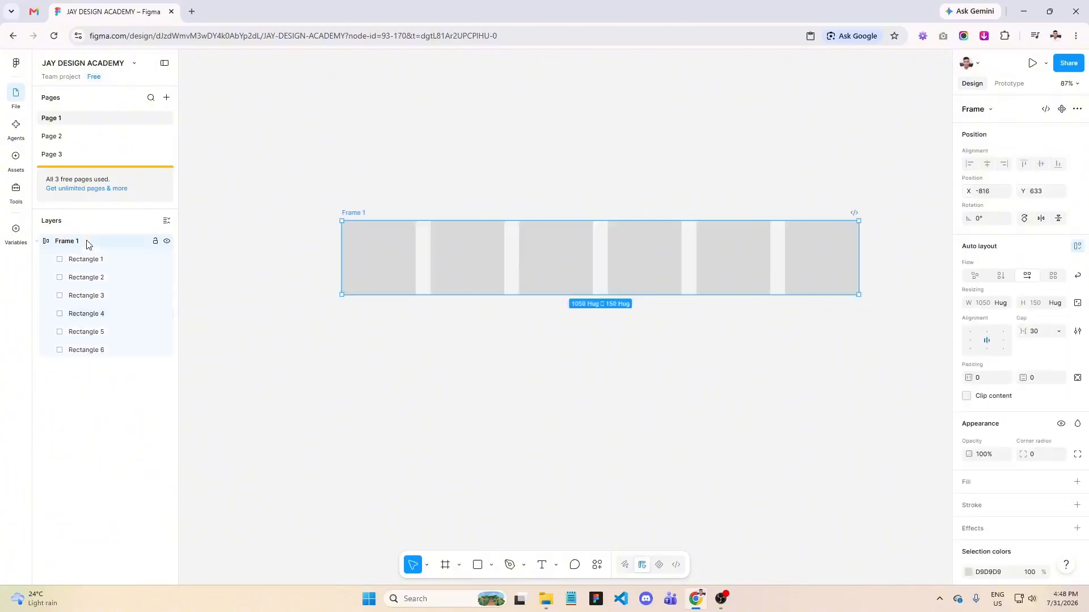
pyautogui.click(1001, 276)
# - Shrink the fourth rectangle in the vertical stack to about 72 × 72
pyautogui.scroll(-5, 788, 159)
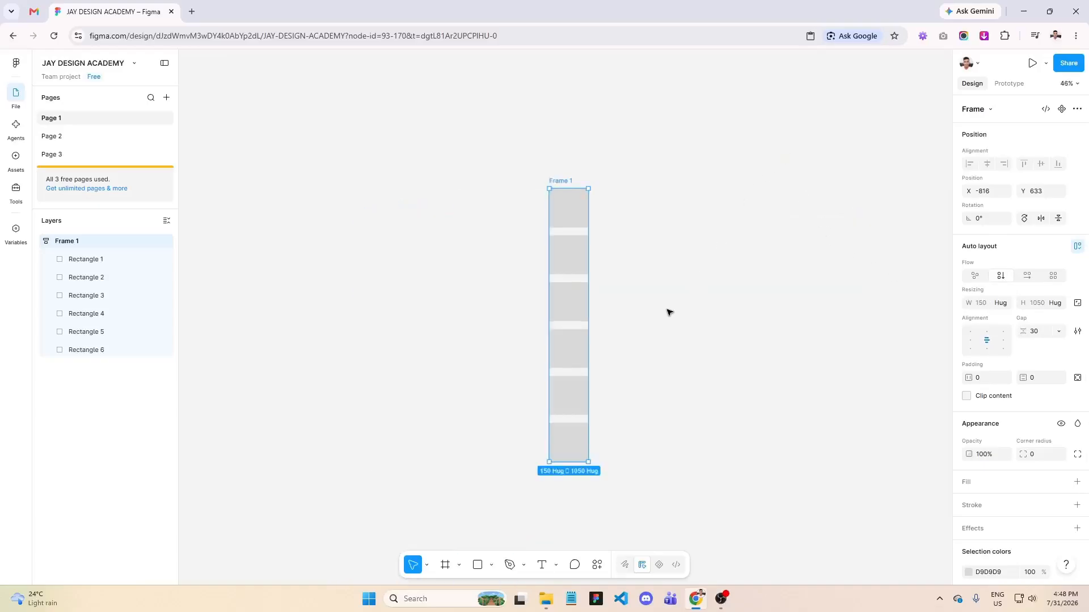
pyautogui.scroll(3, 578, 400)
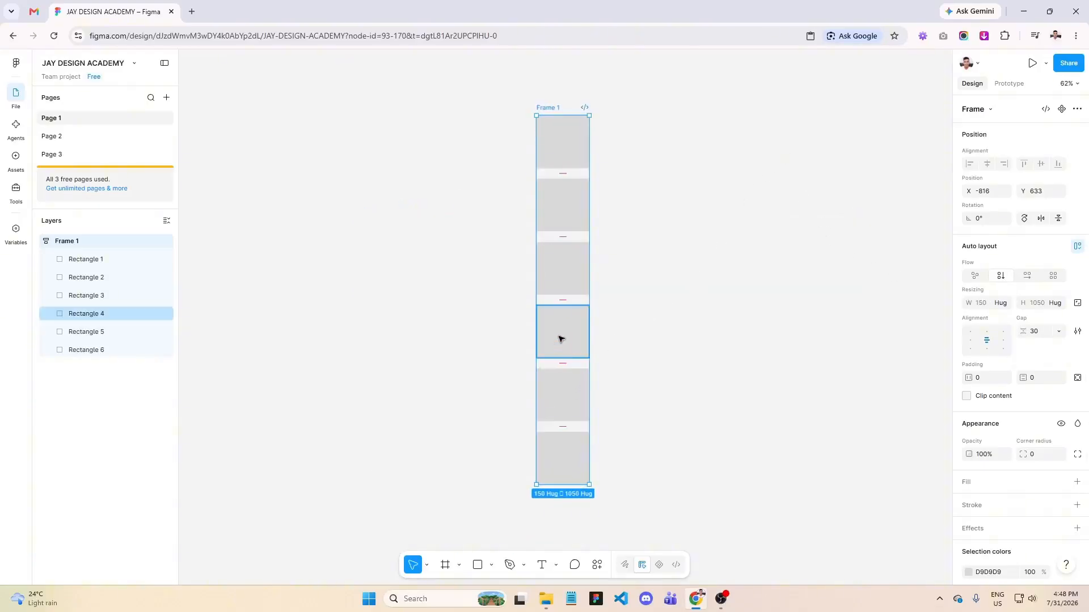
pyautogui.scroll(1, 559, 340)
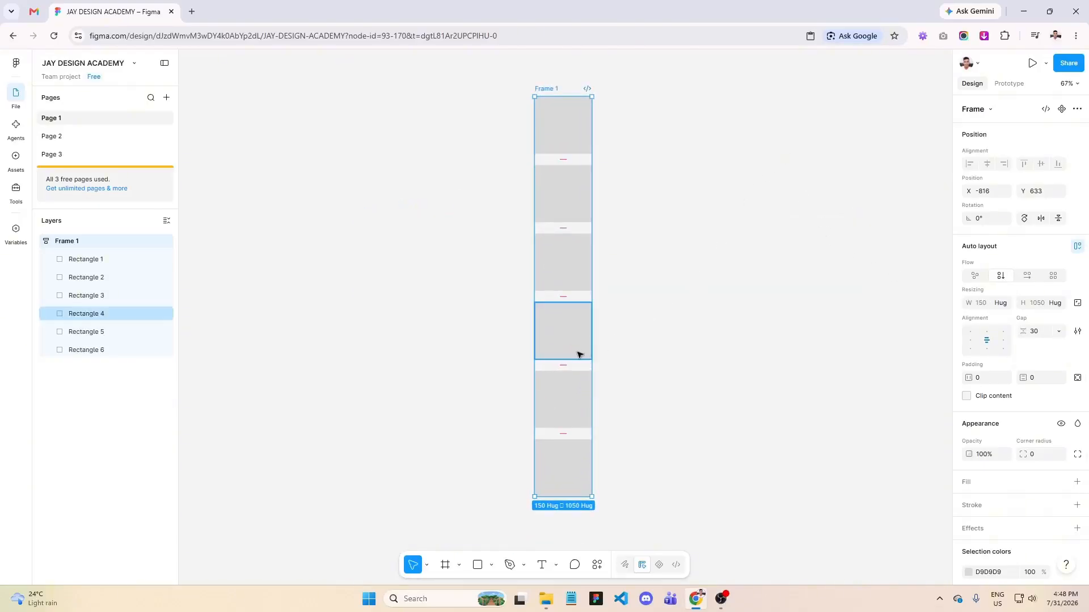
pyautogui.scroll(1, 571, 340)
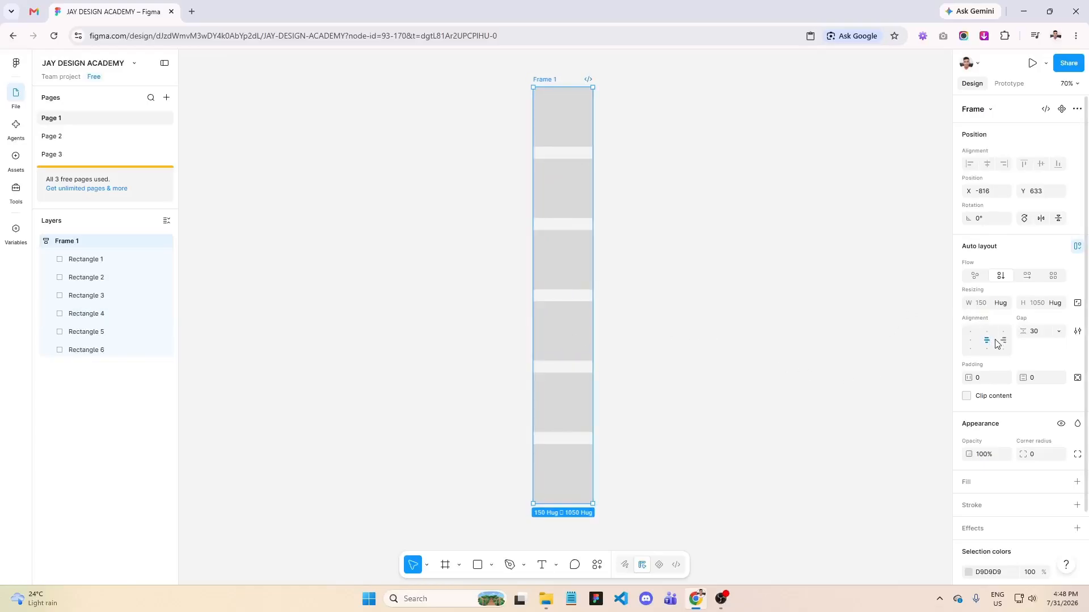
pyautogui.click(566, 330)
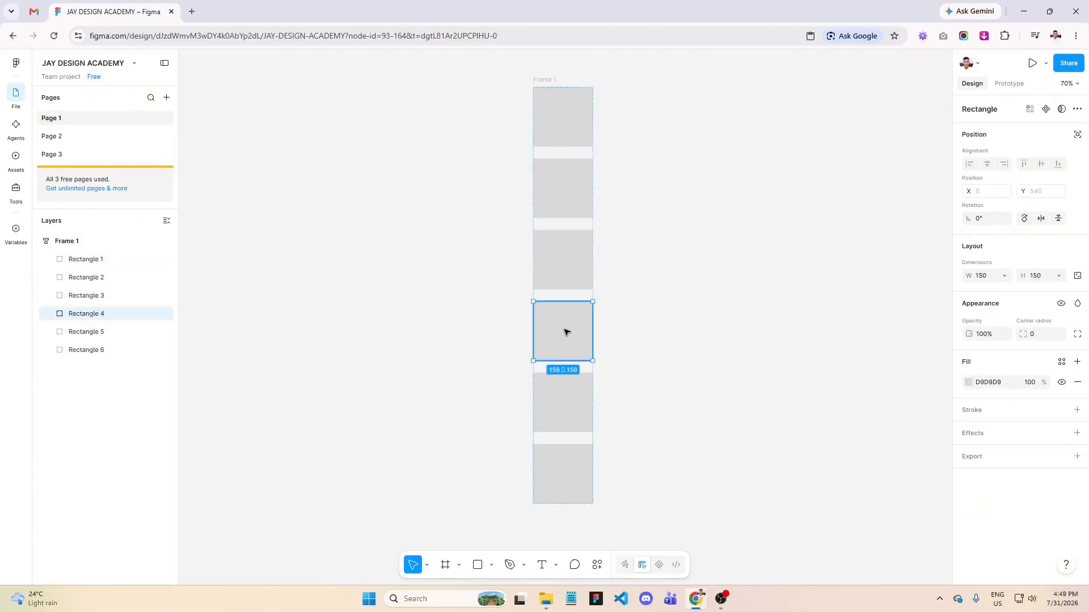
pyautogui.moveTo(590, 360); pyautogui.dragTo(577, 344)
# - Try left and right alignment on the vertical Frame 1, and return its contents to center alignment
pyautogui.scroll(5, 576, 335)
pyautogui.scroll(4, 560, 319)
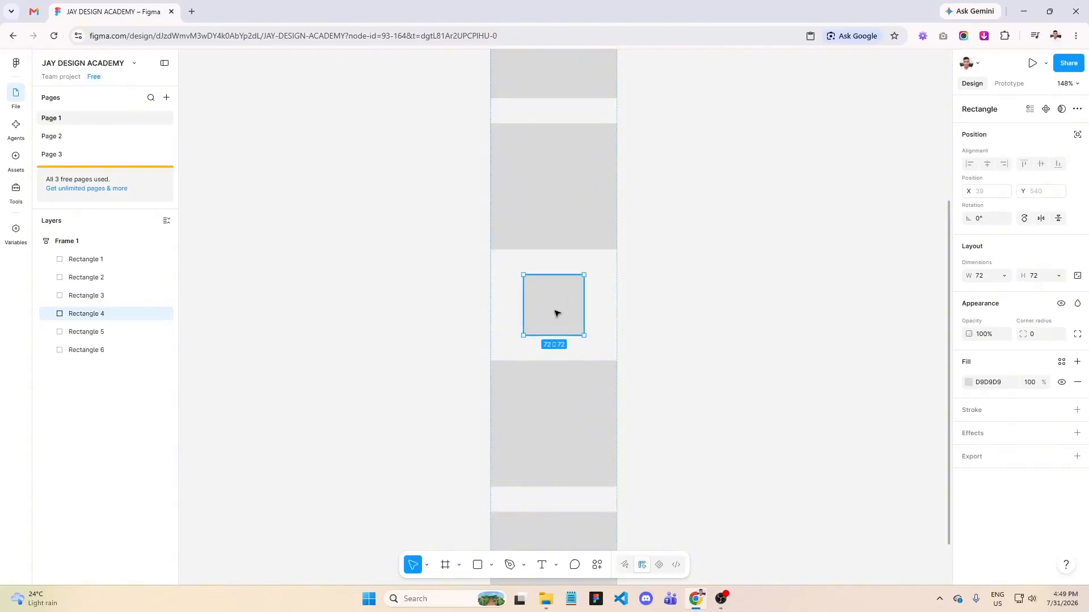
pyautogui.click(94, 243)
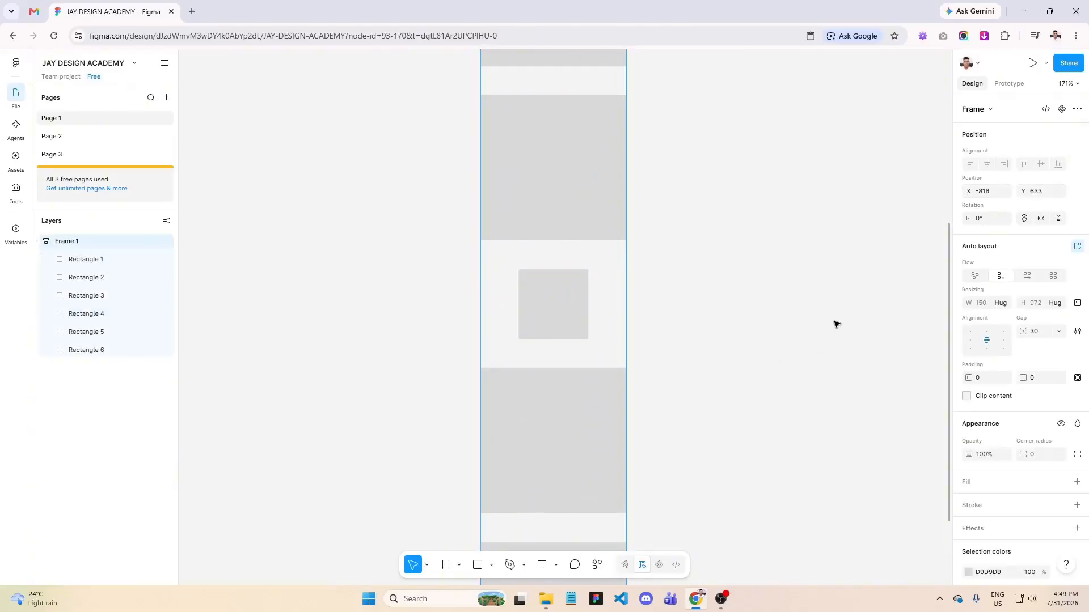
pyautogui.click(971, 343)
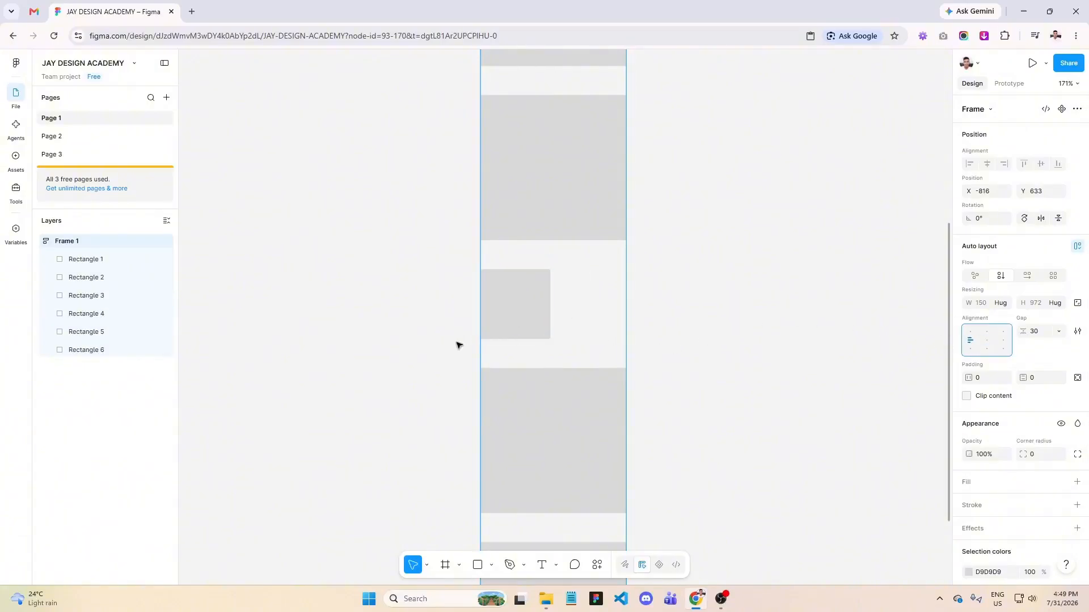
pyautogui.click(1004, 342)
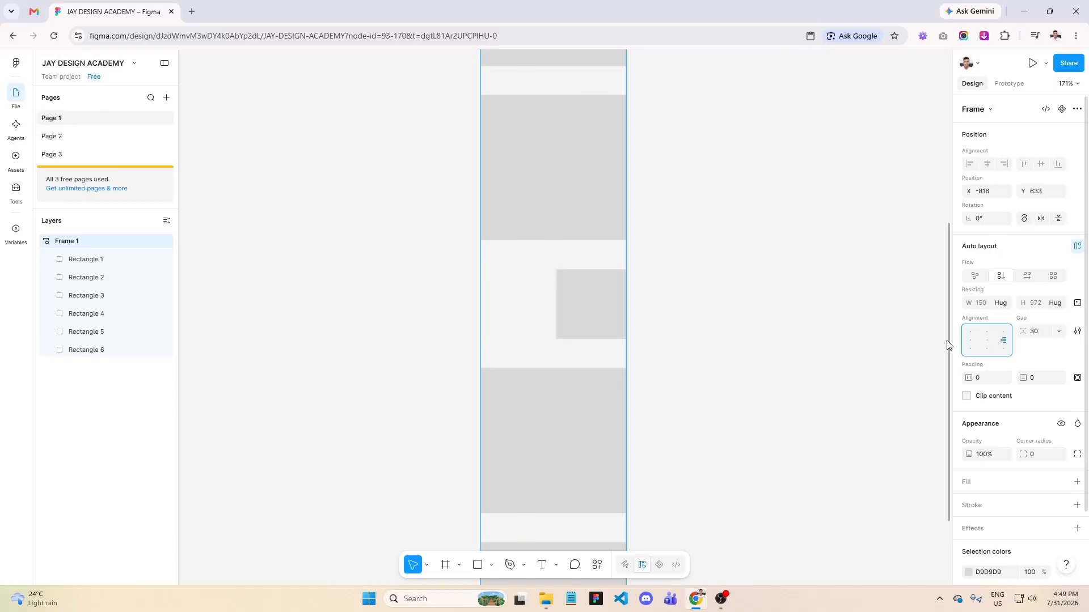
pyautogui.click(989, 342)
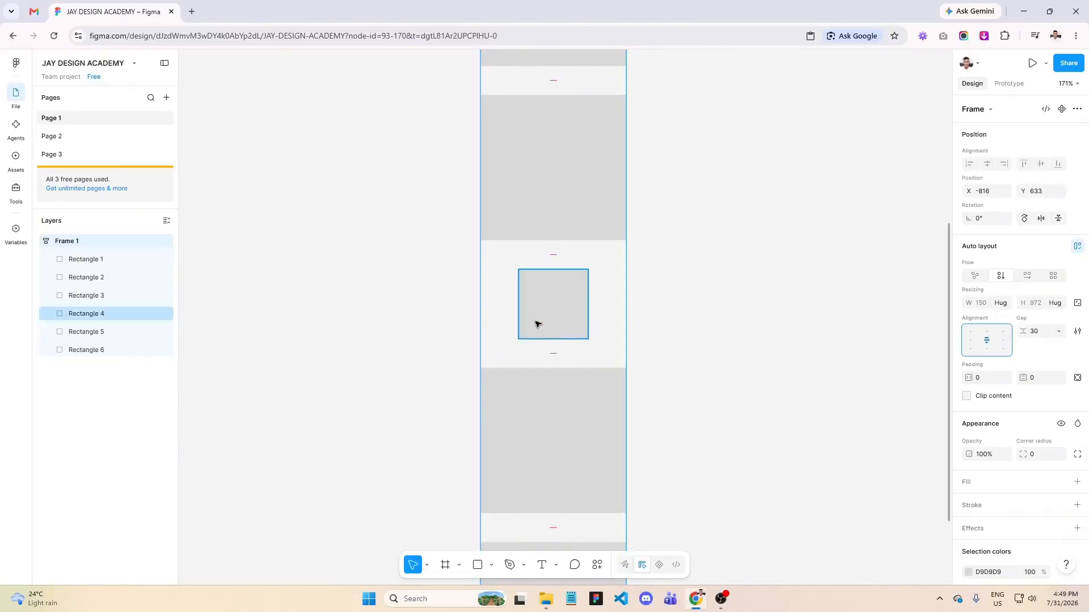
# - Set the shrunken fourth rectangle's width and height back to 150 each
pyautogui.click(568, 330)
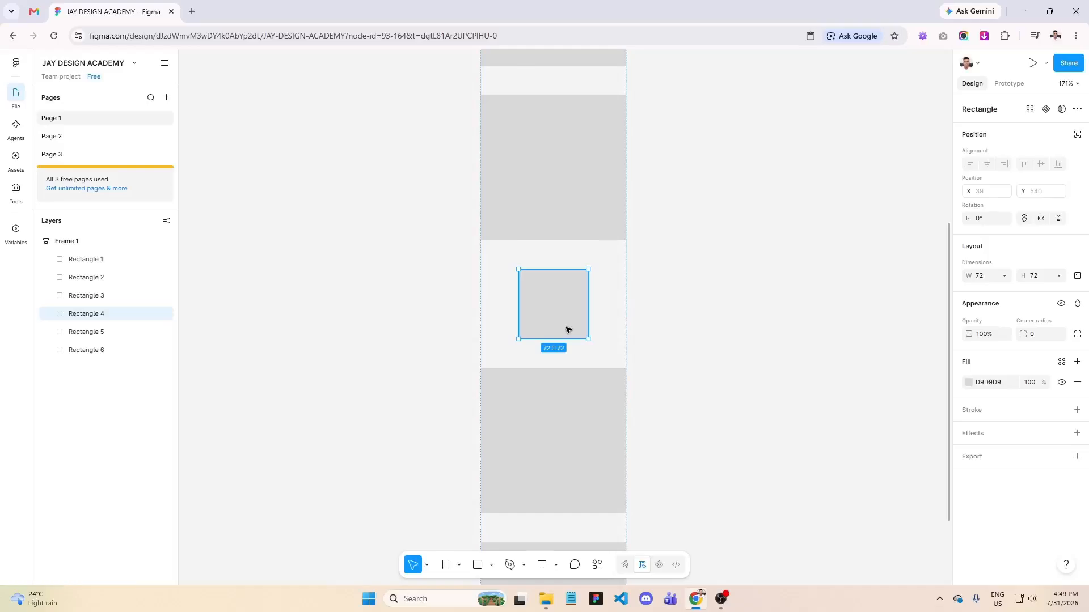
pyautogui.click(981, 278)
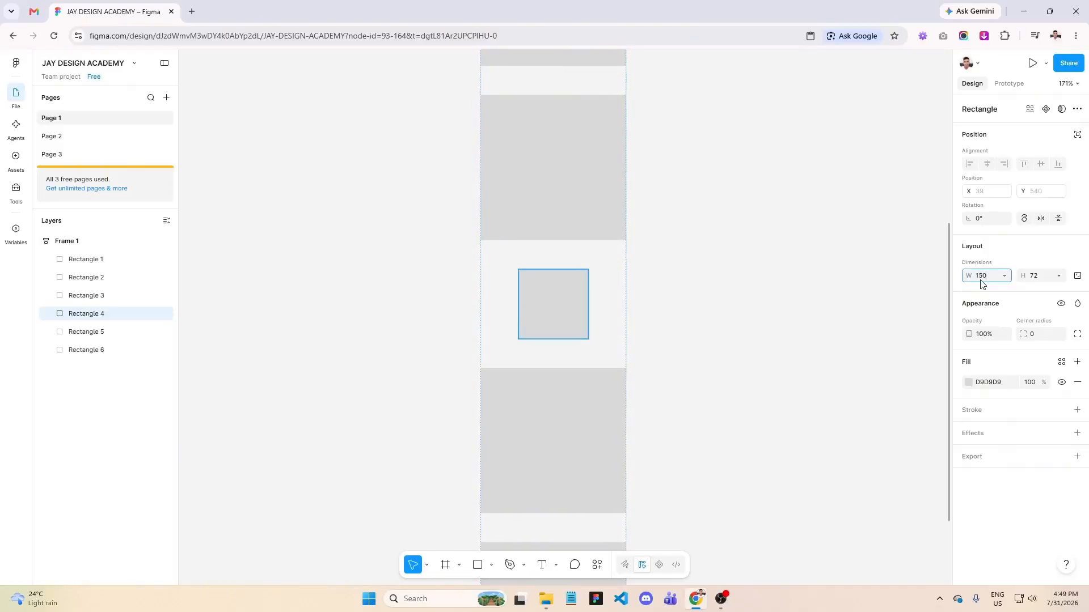
pyautogui.press('Return')
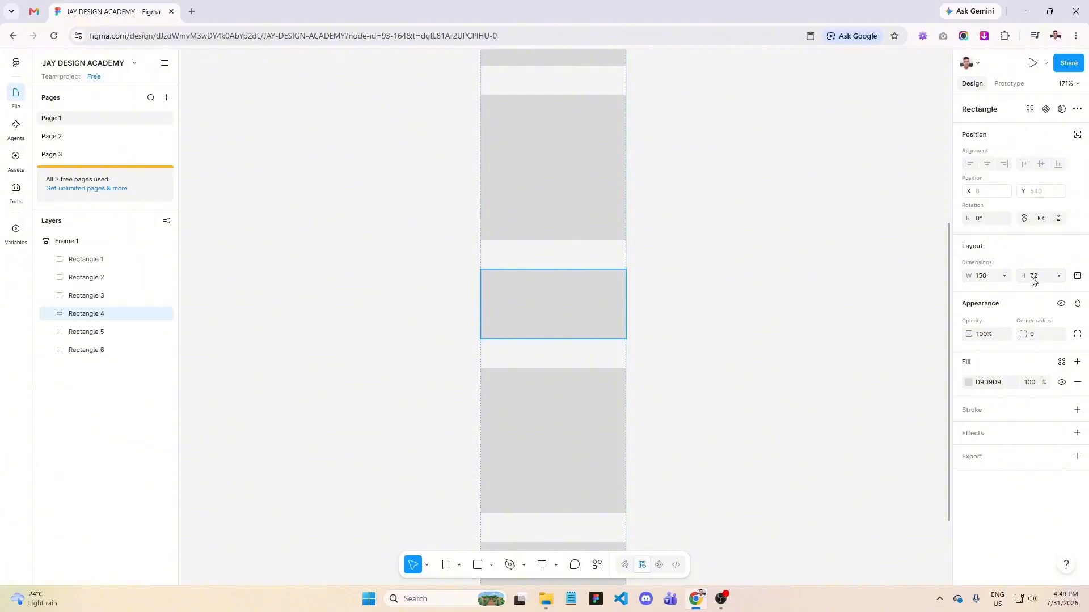
pyautogui.click(1035, 280)
pyautogui.press('Return')
# - Change the flow of Frame 1 to freeform and move the first two rectangles out of the column to opposite sides
pyautogui.scroll(-3, 728, 318)
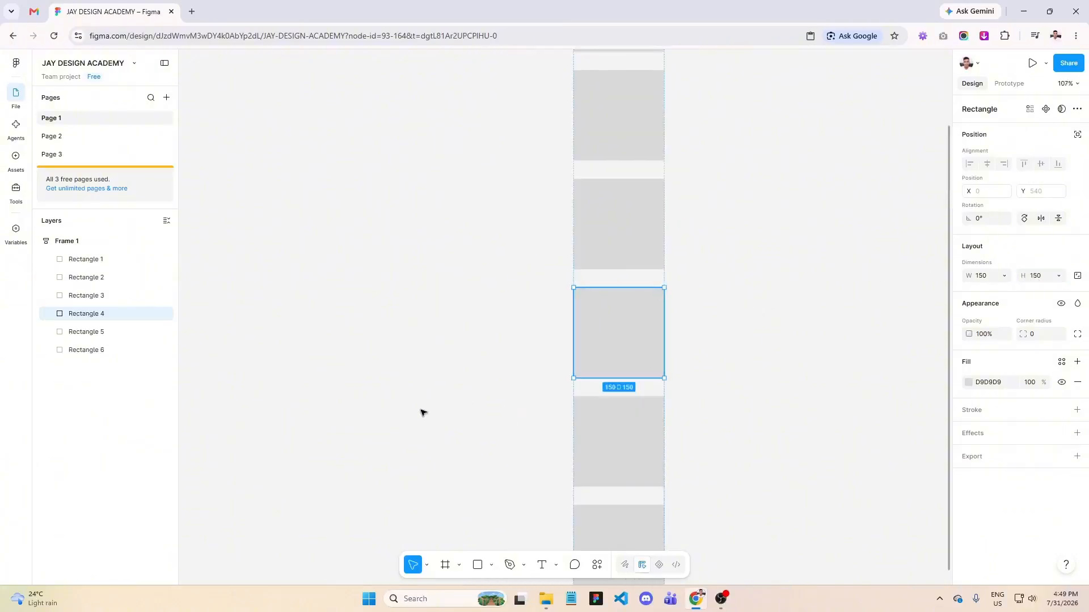
pyautogui.scroll(-2, 397, 397)
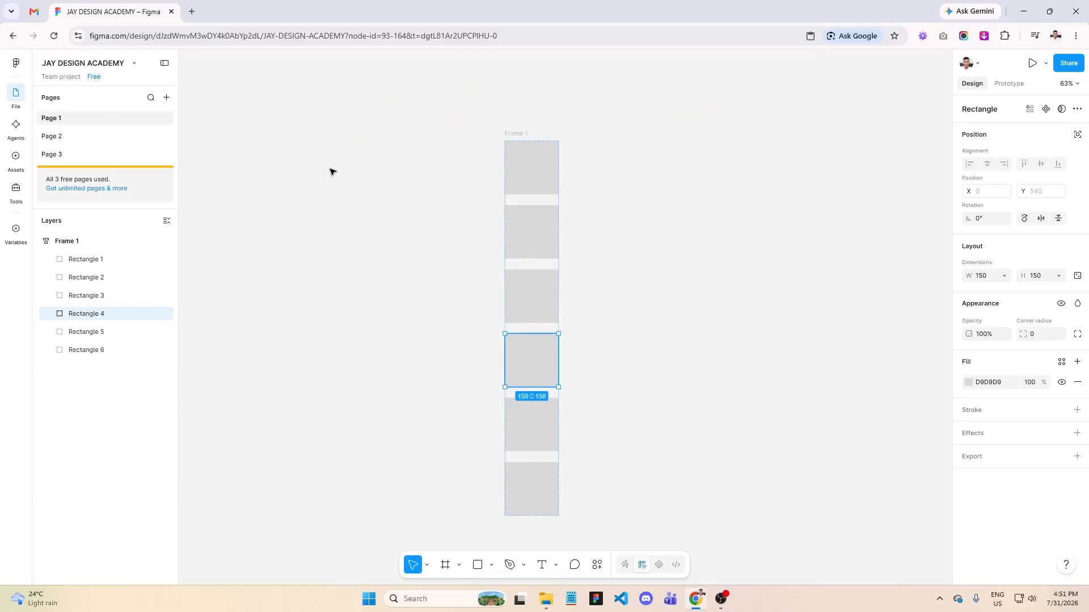
pyautogui.click(106, 241)
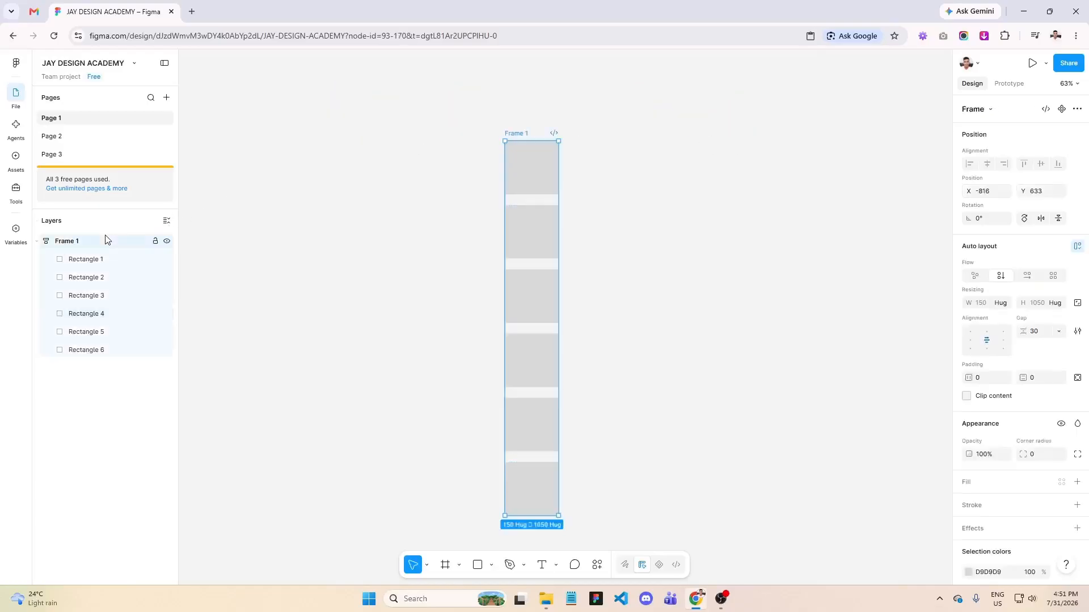
pyautogui.click(975, 276)
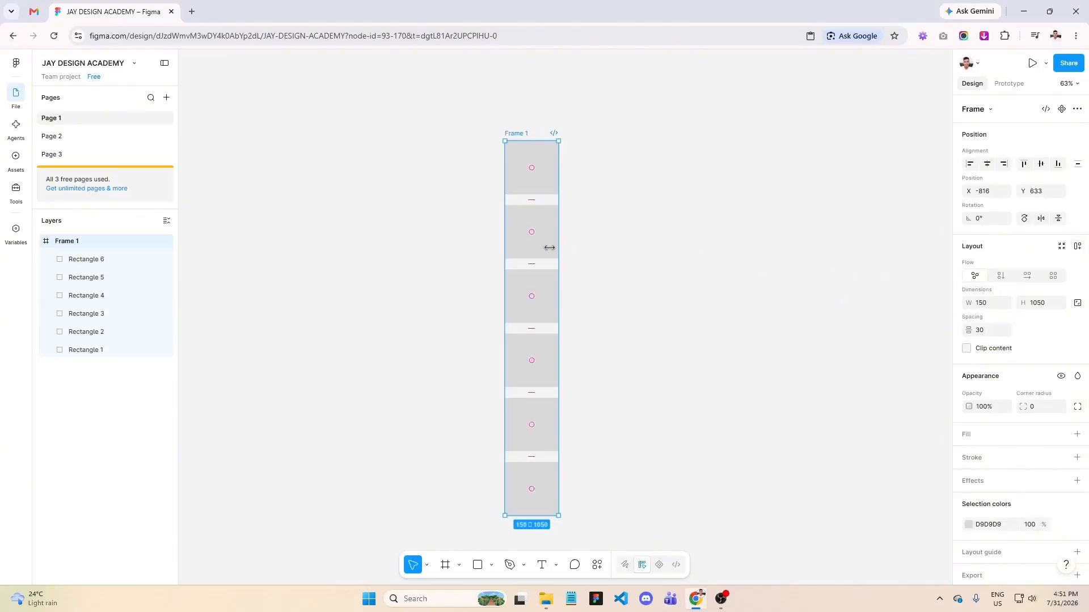
pyautogui.click(544, 236)
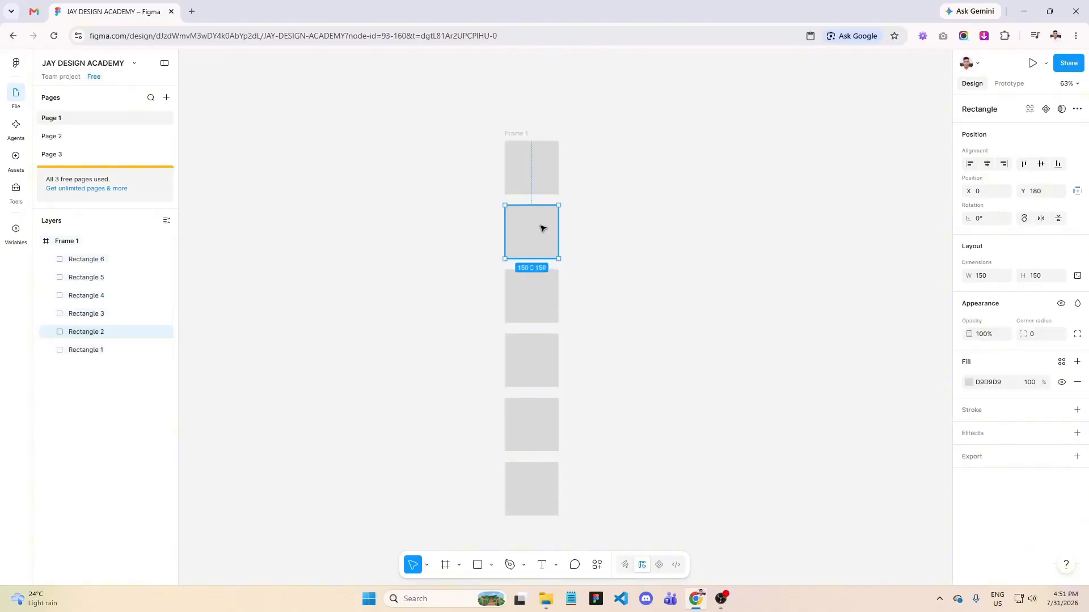
pyautogui.moveTo(541, 229); pyautogui.dragTo(615, 197)
pyautogui.click(539, 179)
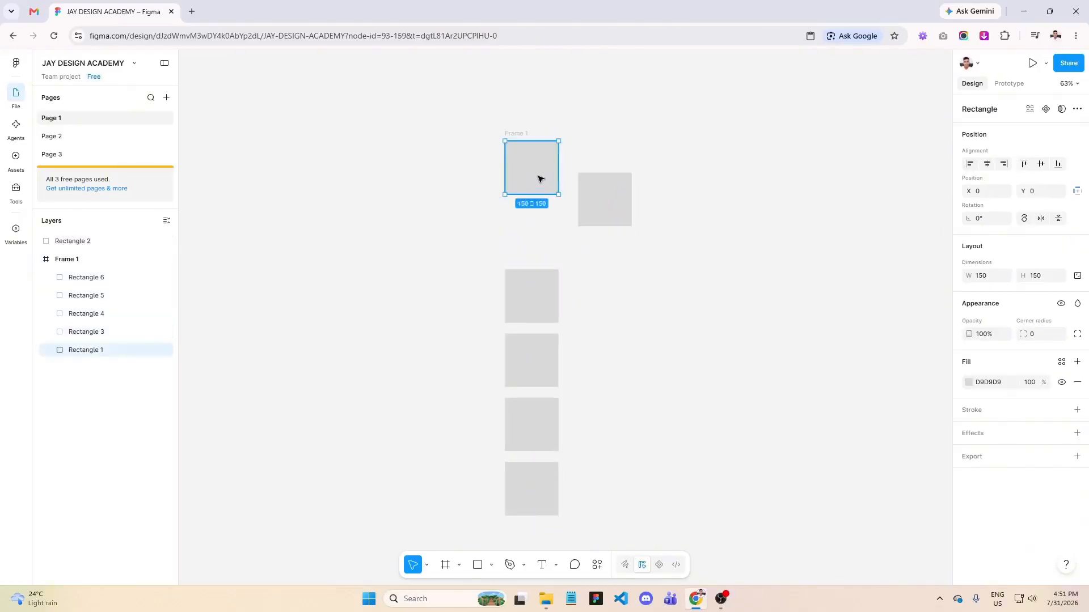
pyautogui.moveTo(543, 175); pyautogui.dragTo(501, 187)
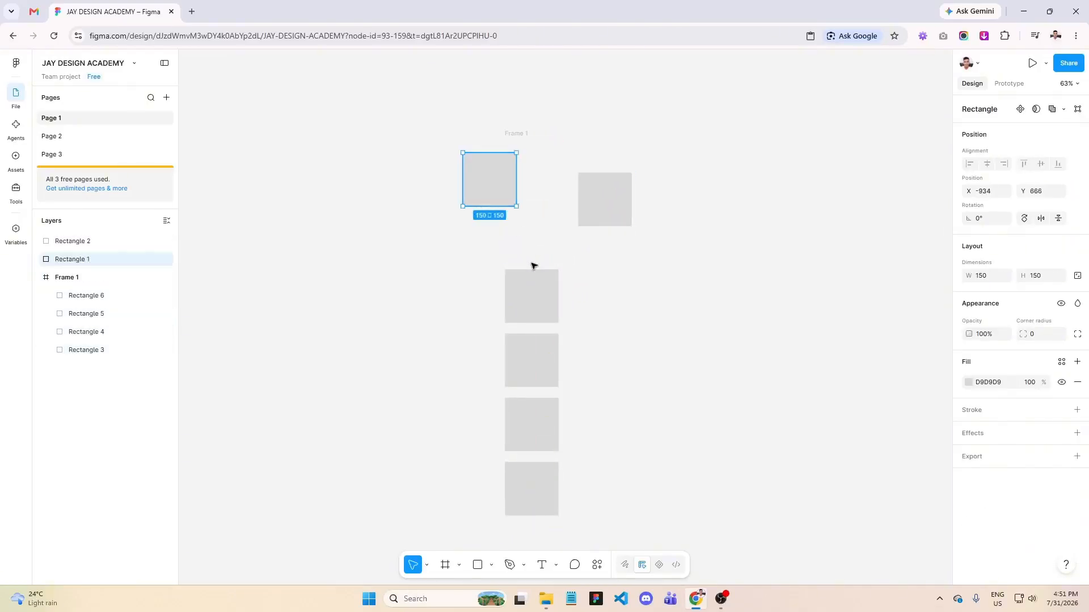
# - Scatter the remaining four rectangles into loose, uneven positions around the former column
pyautogui.click(534, 295)
pyautogui.moveTo(534, 297); pyautogui.dragTo(603, 287)
pyautogui.click(534, 358)
pyautogui.moveTo(534, 358); pyautogui.dragTo(492, 296)
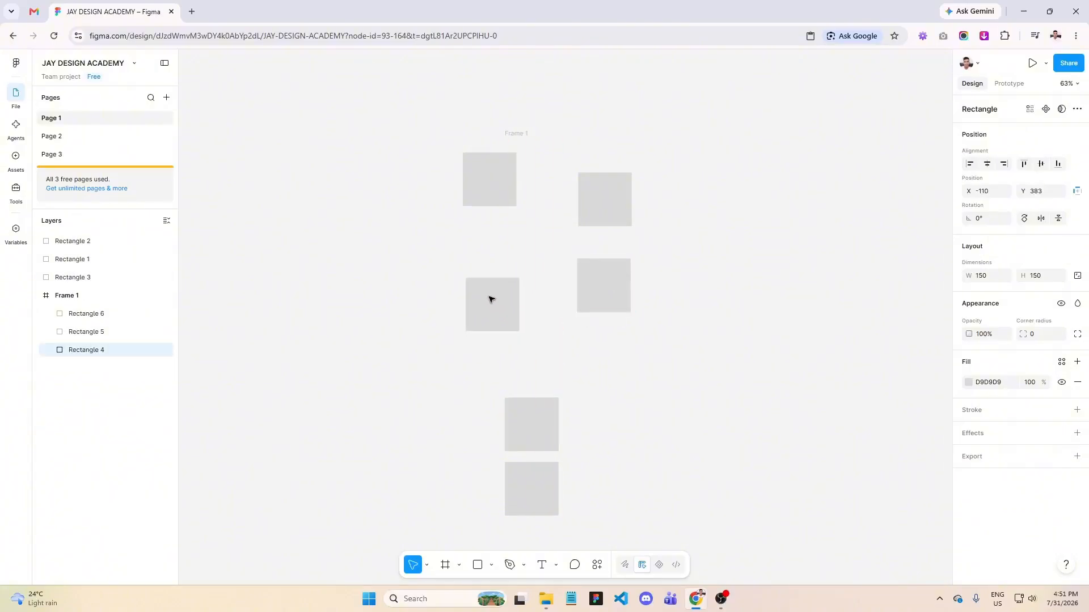
pyautogui.click(529, 433)
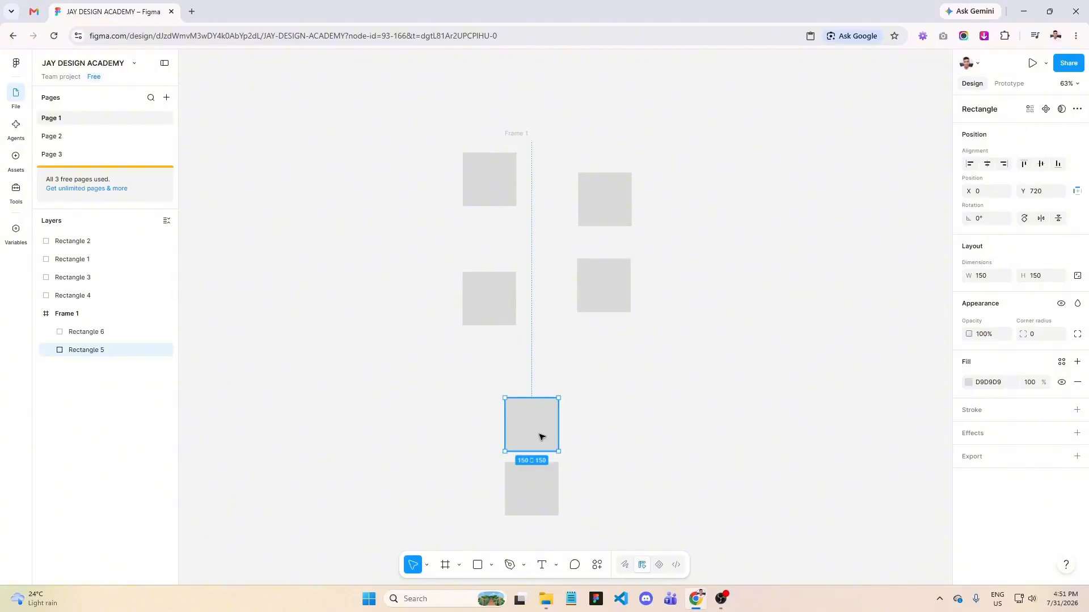
pyautogui.moveTo(540, 436); pyautogui.dragTo(589, 392)
pyautogui.click(539, 497)
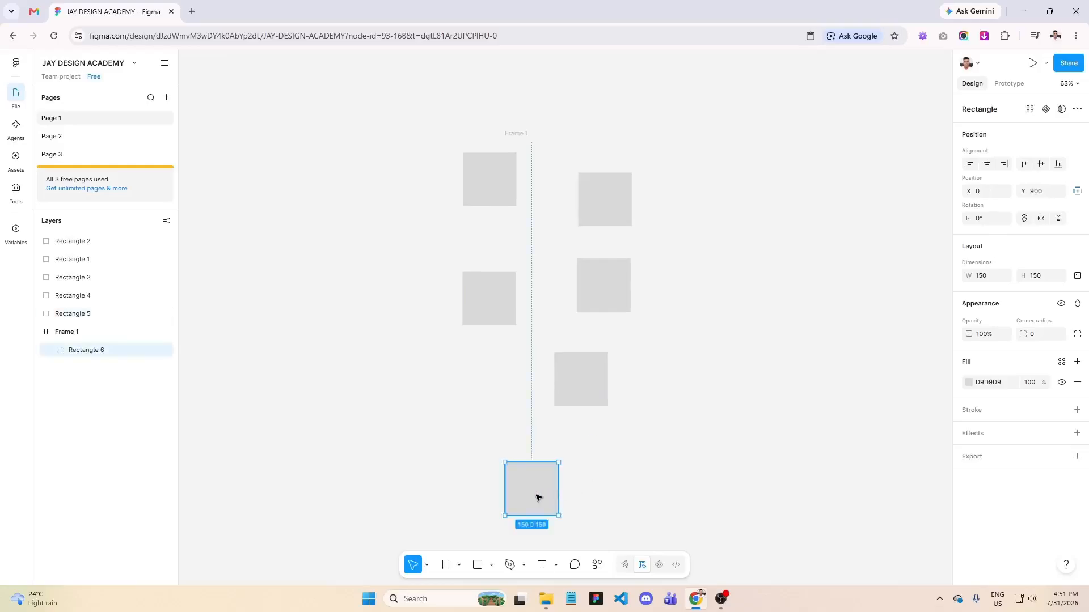
pyautogui.moveTo(538, 497); pyautogui.dragTo(513, 450)
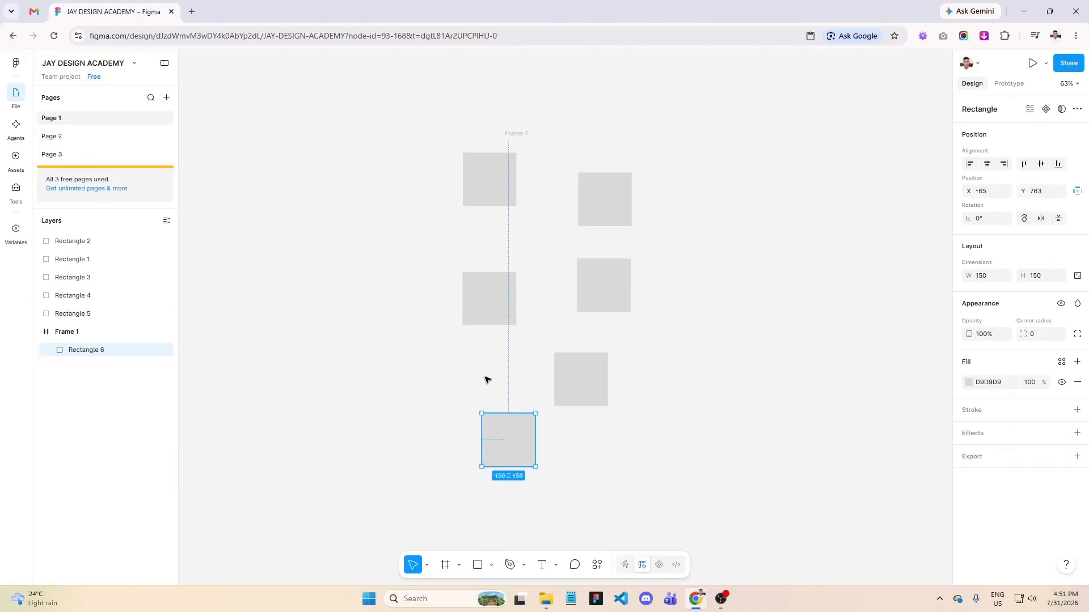
# - Delete all six scattered rectangles and the empty Frame 1
pyautogui.scroll(1, 671, 462)
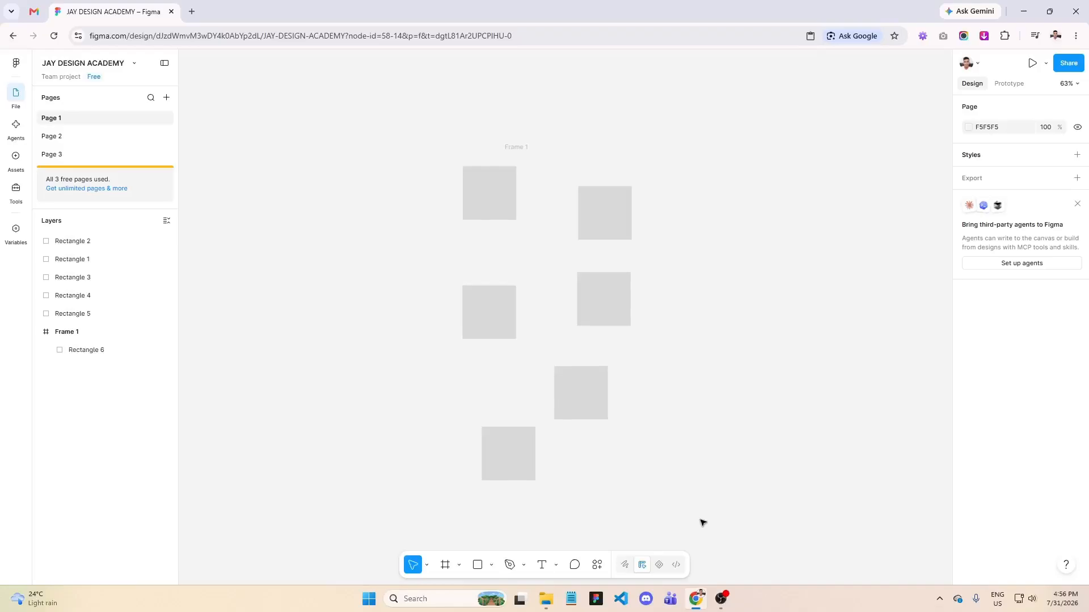
pyautogui.moveTo(702, 521); pyautogui.dragTo(464, 135)
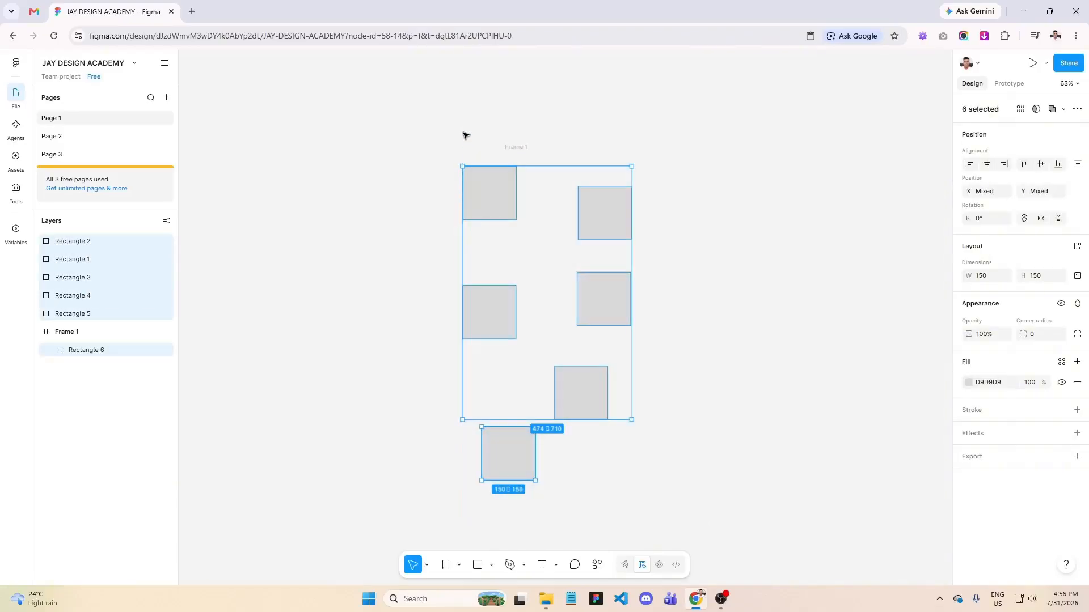
pyautogui.press('Delete')
pyautogui.click(508, 148)
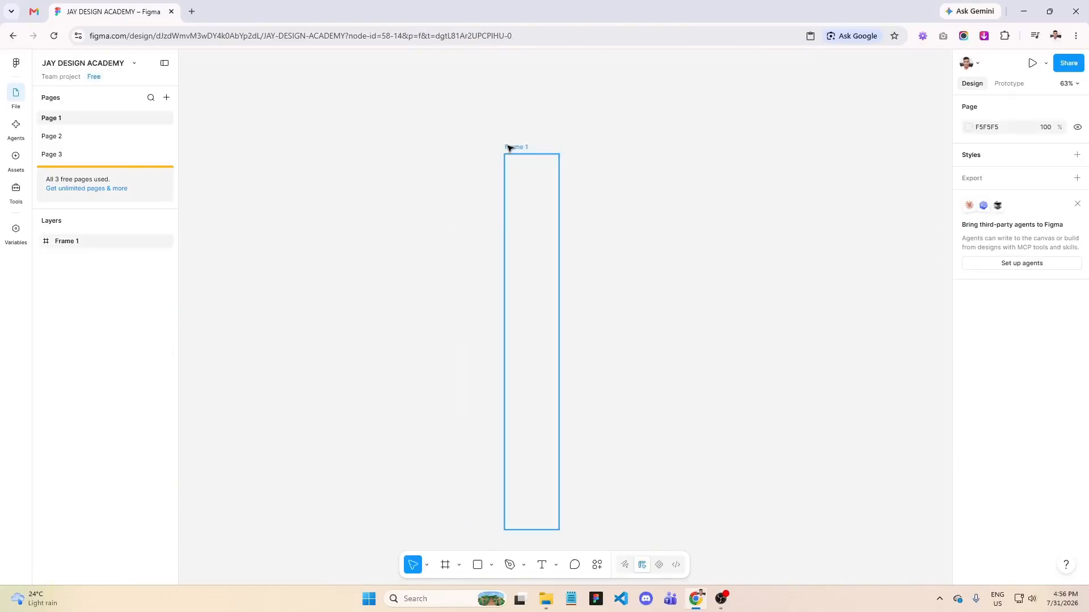
pyautogui.press('Delete')
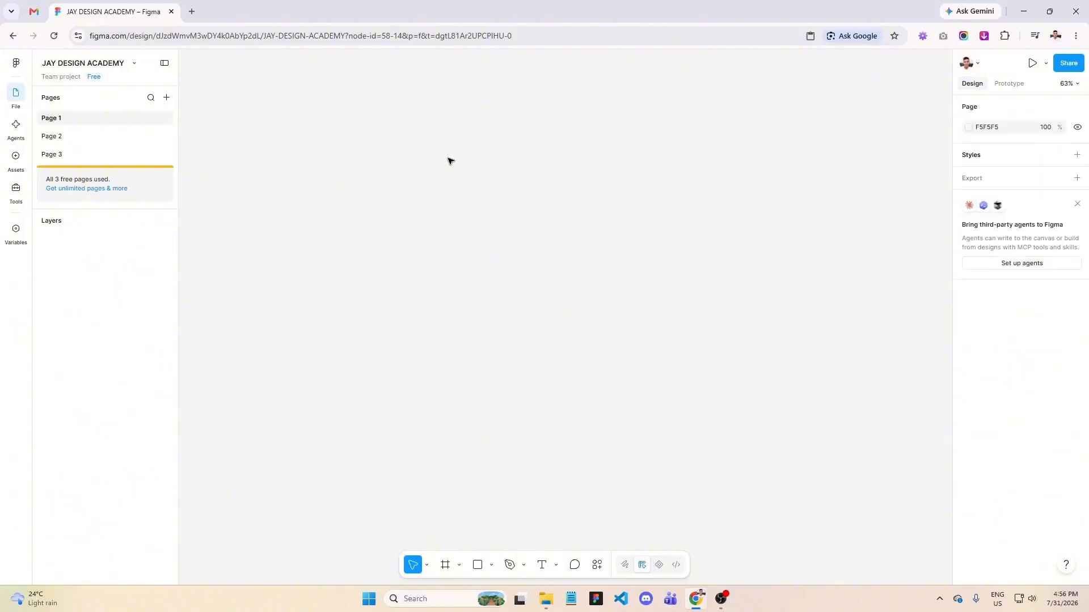
# - Draw a new rectangle on the empty canvas and set its width and height to 150 each
pyautogui.click(478, 566)
pyautogui.moveTo(296, 178); pyautogui.dragTo(360, 238)
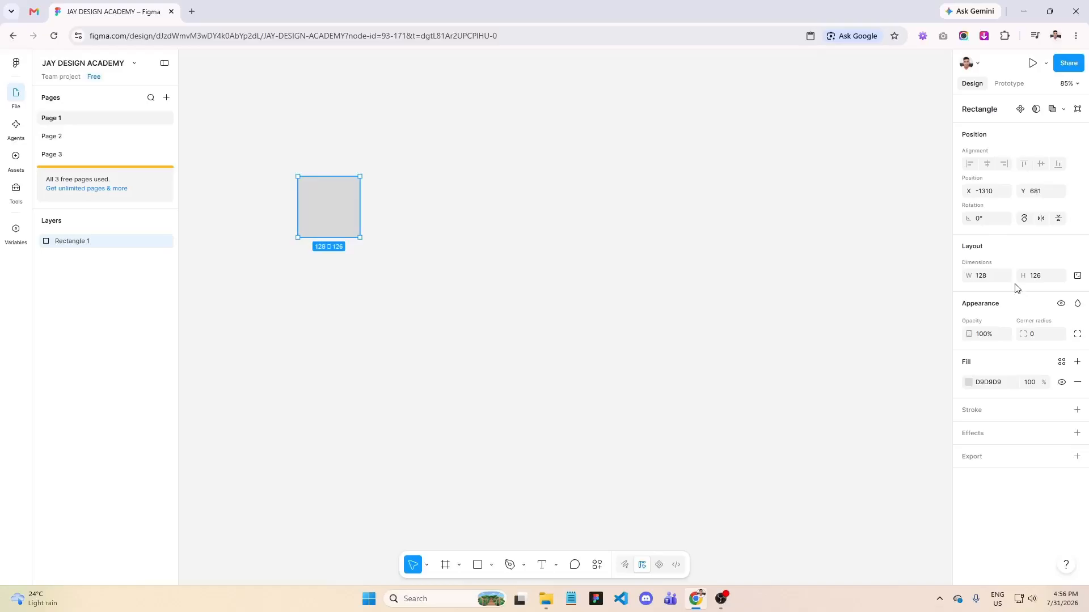
pyautogui.click(981, 278)
pyautogui.write('150')
pyautogui.click(1035, 278)
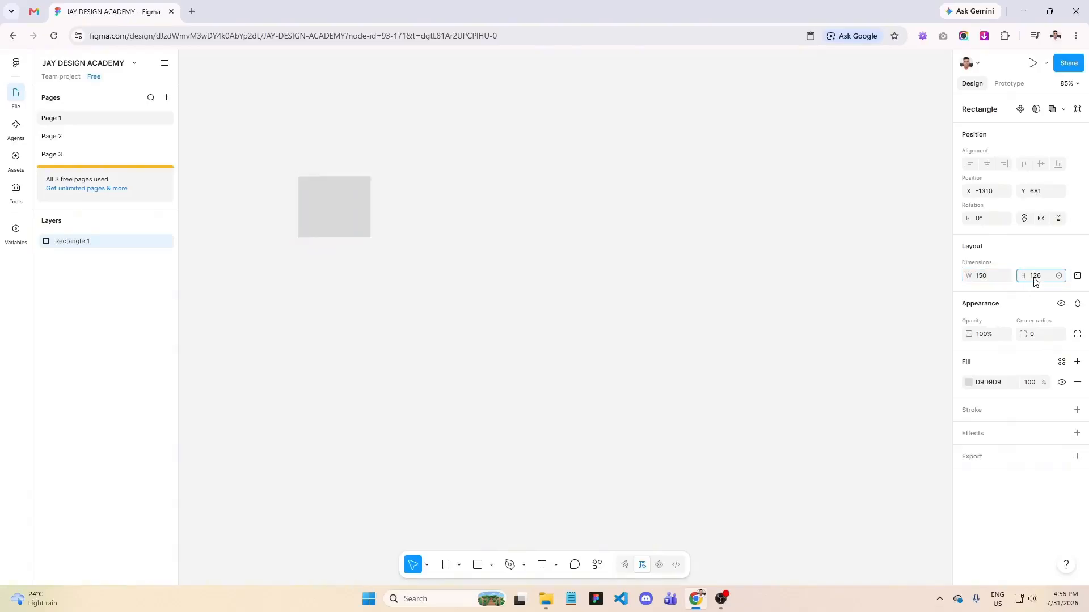
pyautogui.write('150')
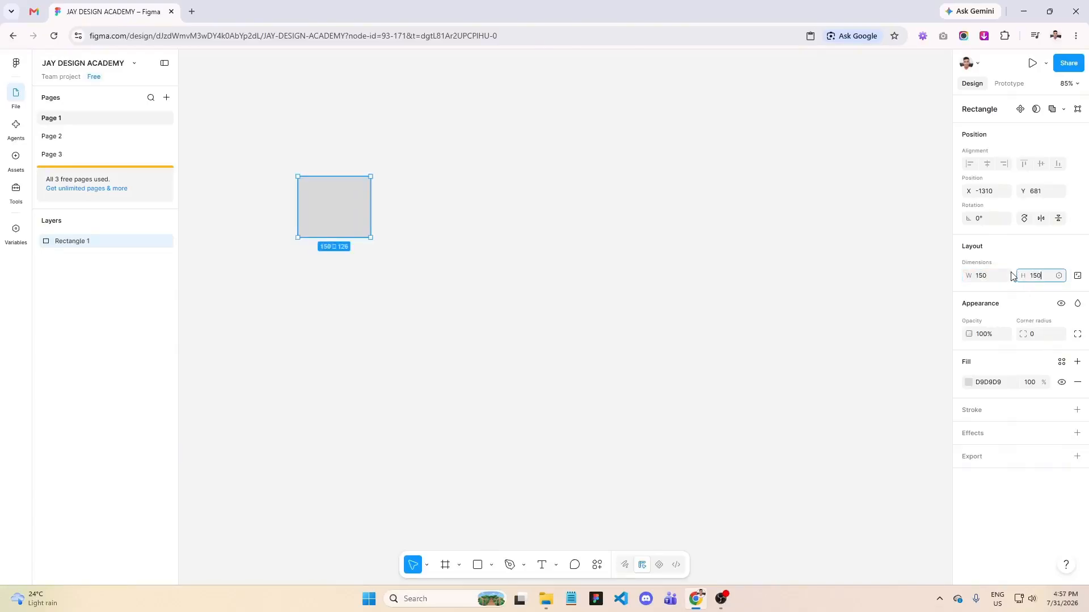
pyautogui.press('Return')
# - Copy the rectangle and paste five duplicates beside it in a loose horizontal row
pyautogui.rightClick(333, 216)
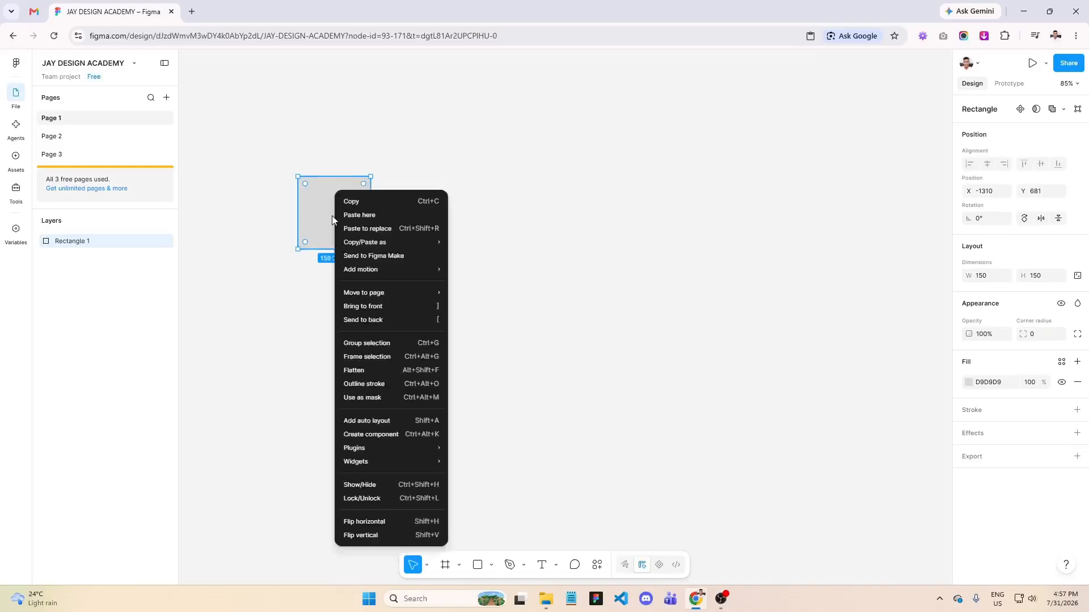
pyautogui.click(355, 203)
pyautogui.rightClick(383, 201)
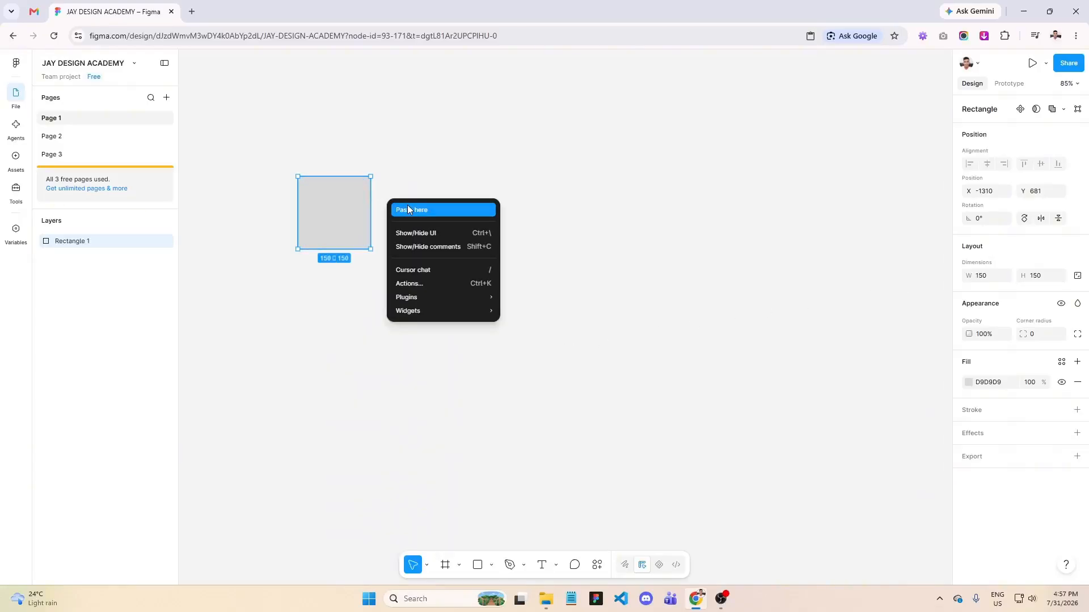
pyautogui.click(407, 207)
pyautogui.rightClick(504, 201)
pyautogui.click(516, 210)
pyautogui.rightClick(620, 202)
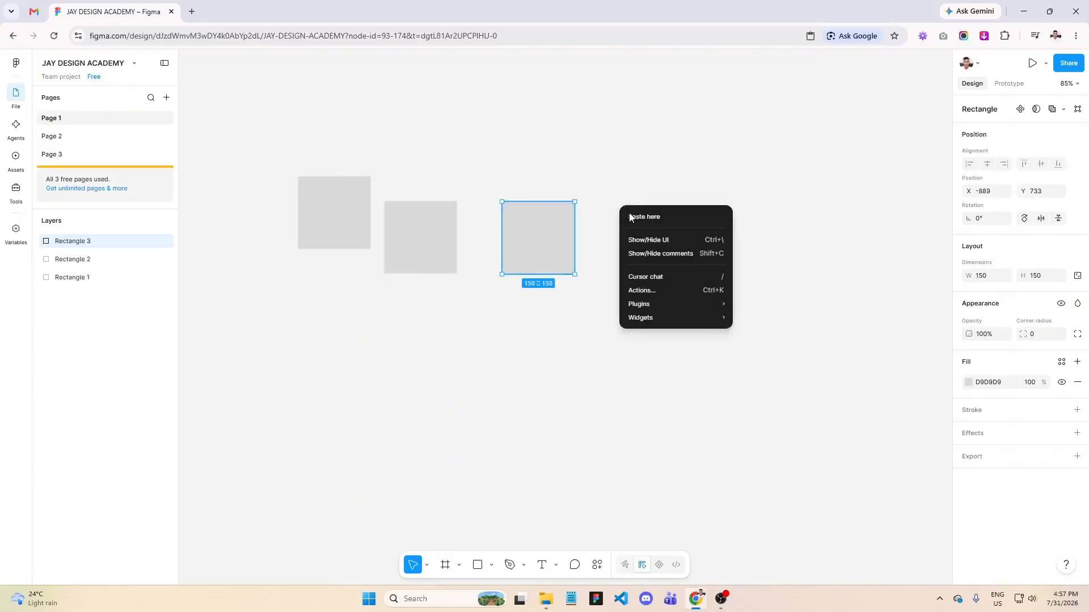
pyautogui.click(629, 212)
pyautogui.rightClick(713, 214)
pyautogui.click(732, 217)
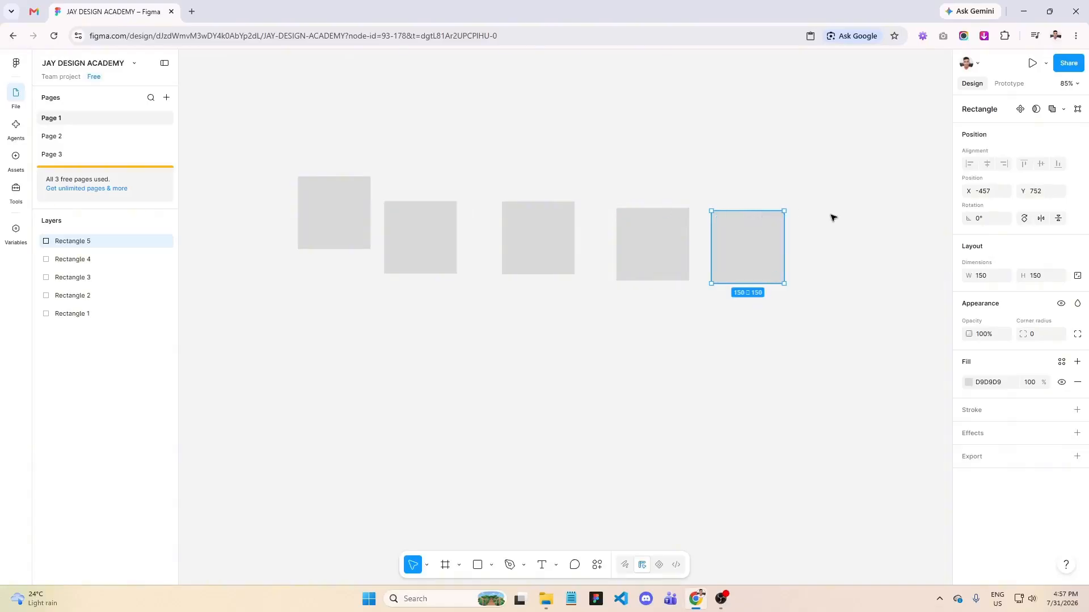
pyautogui.rightClick(831, 216)
pyautogui.press('Escape')
pyautogui.rightClick(835, 224)
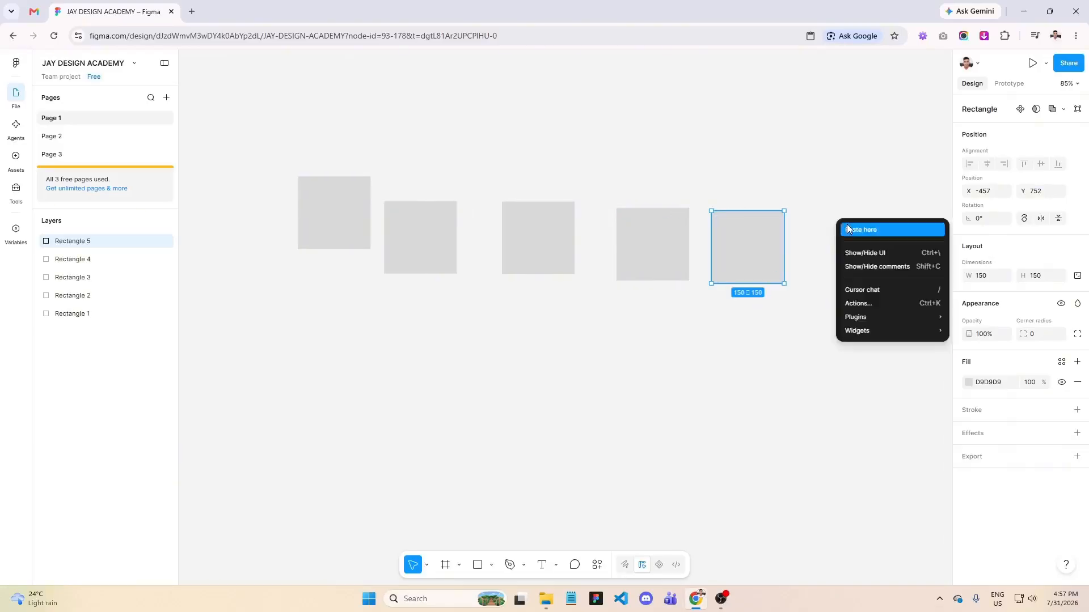
pyautogui.click(845, 225)
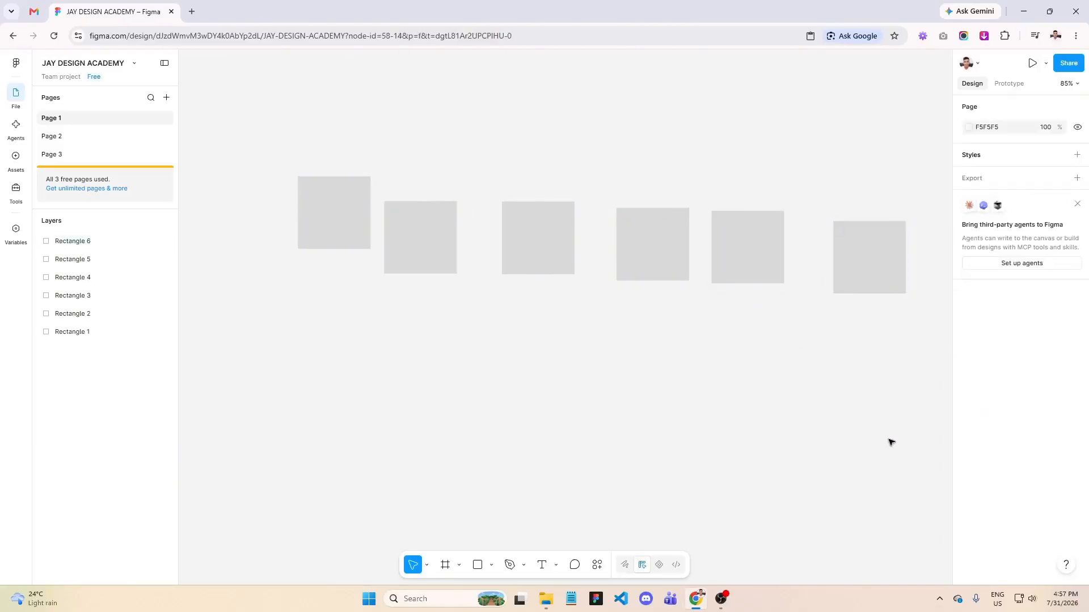
# - Apply auto layout to all six rectangles together
pyautogui.moveTo(889, 440); pyautogui.dragTo(360, 188)
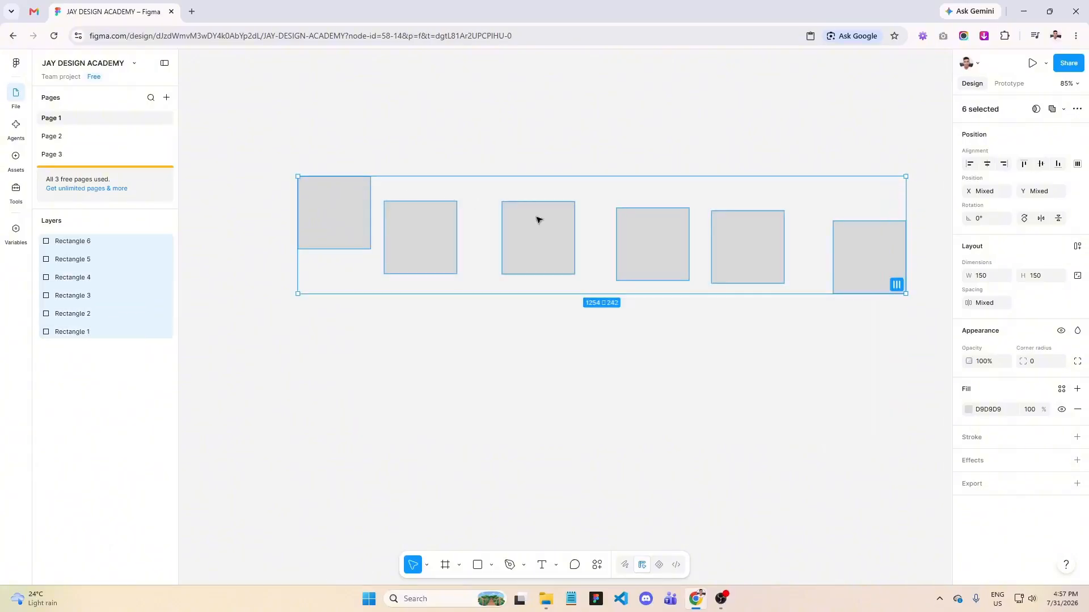
pyautogui.click(1077, 248)
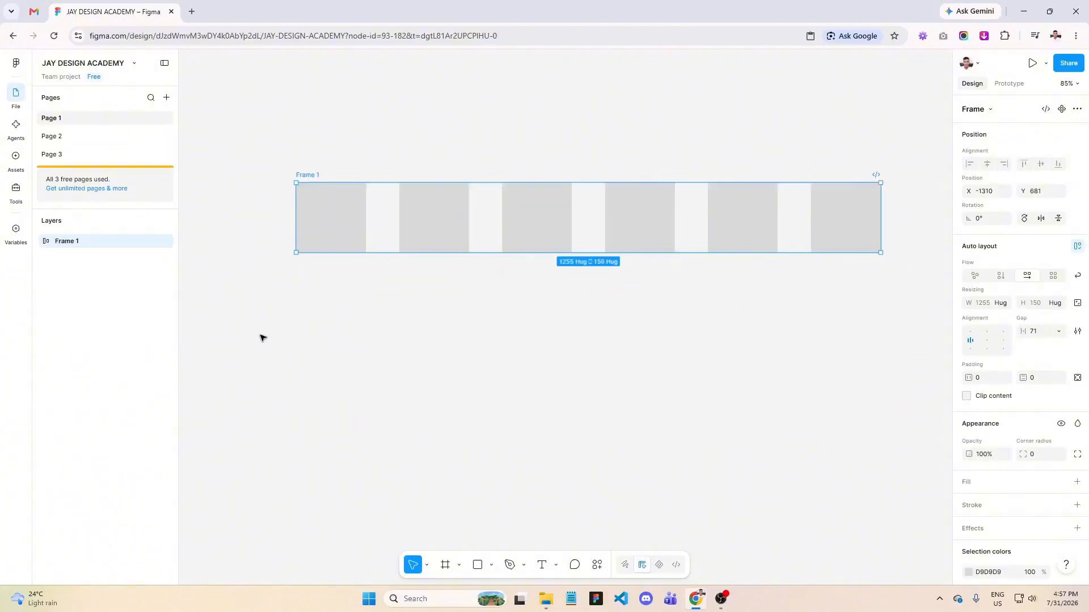
pyautogui.scroll(-2, 260, 338)
pyautogui.scroll(3, 369, 323)
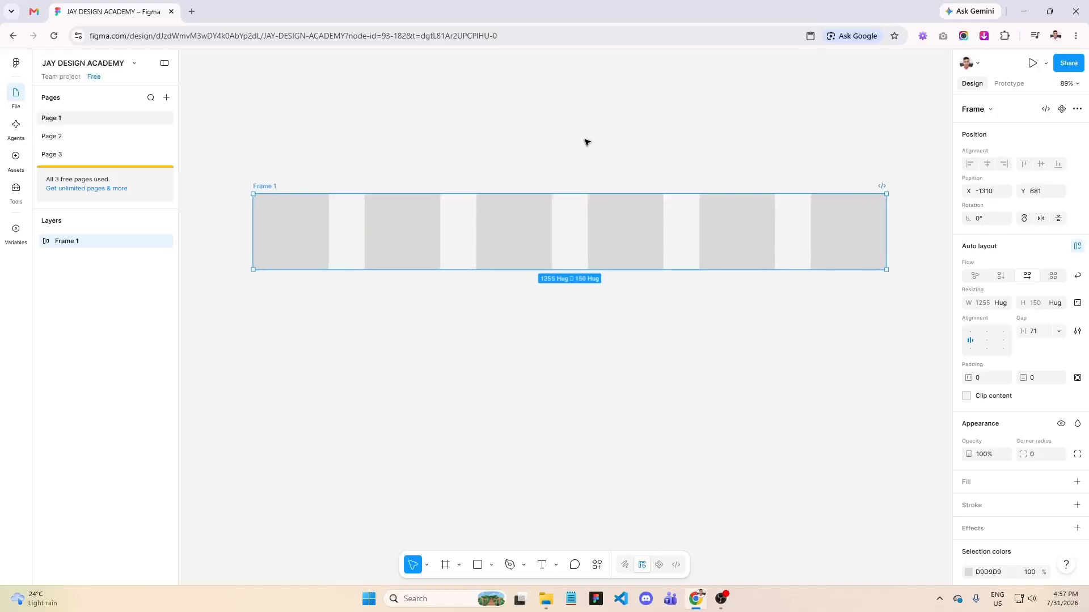
# - Change the flow of Frame 1 to a grid of 2 columns by 3 rows
pyautogui.click(1054, 277)
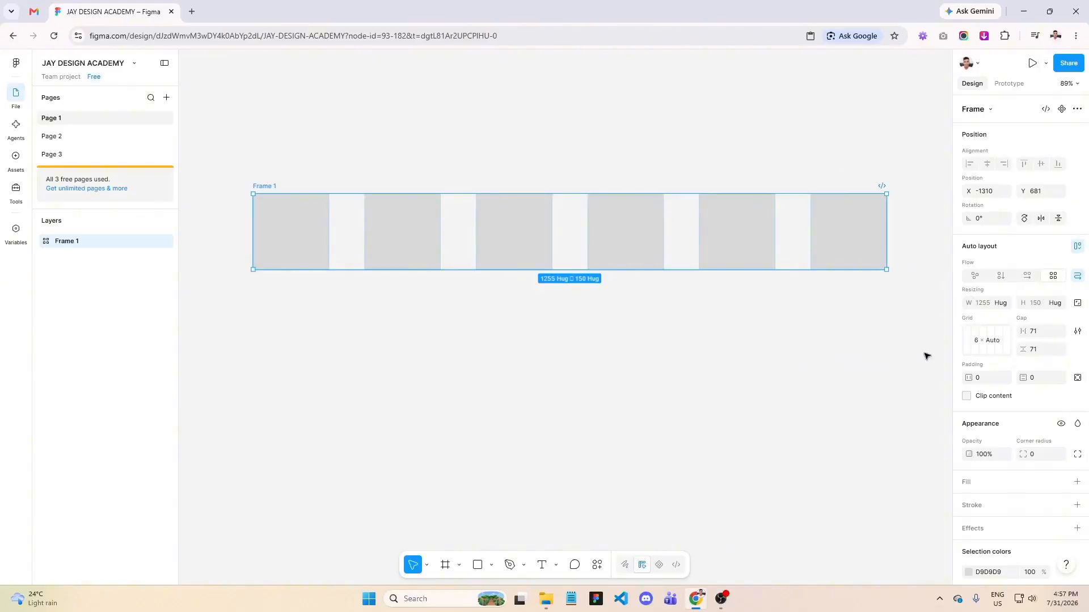
pyautogui.click(984, 348)
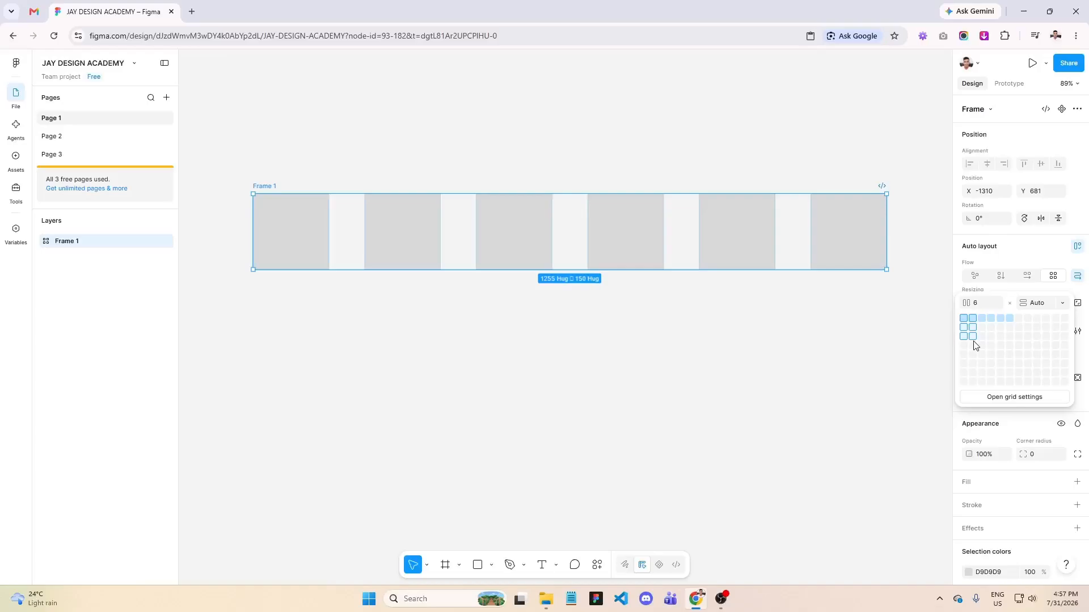
pyautogui.click(974, 343)
pyautogui.scroll(5, 476, 279)
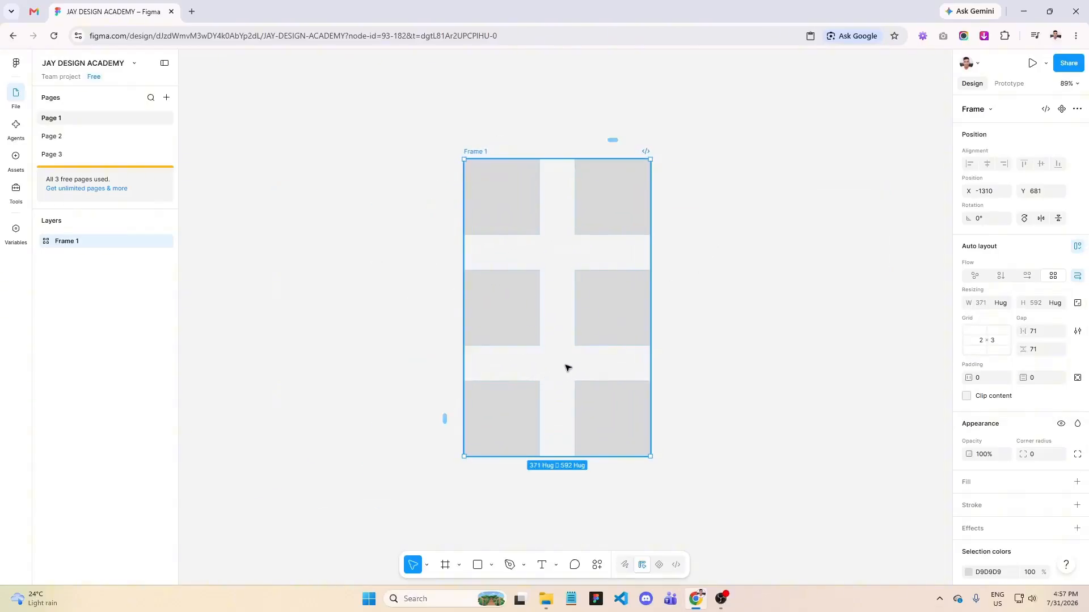
# - Set both the column gap and the row gap of Frame 1's grid to 30
pyautogui.click(1038, 335)
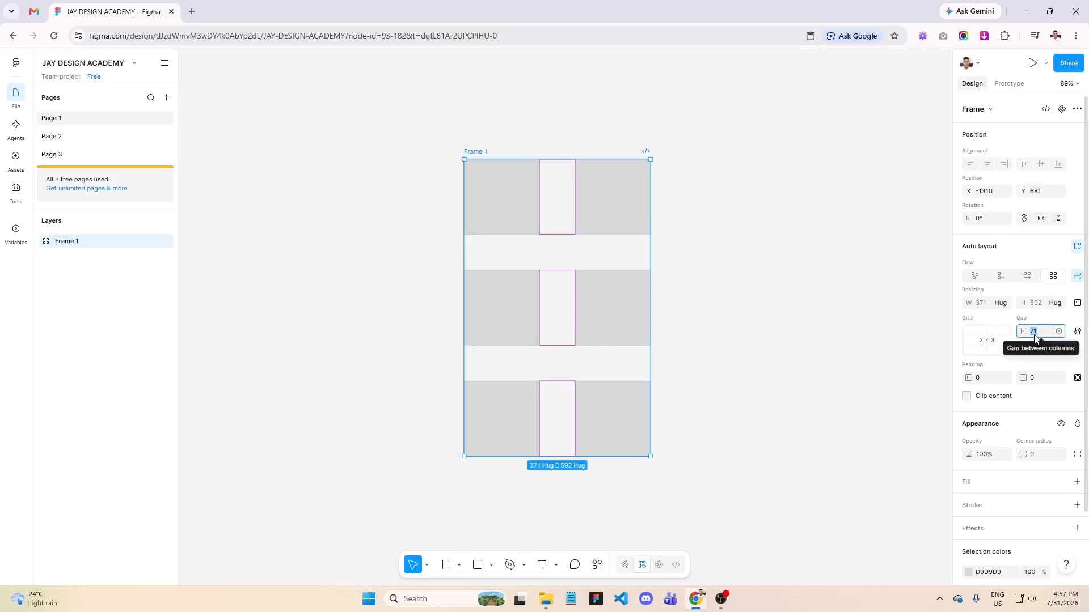
pyautogui.write('30')
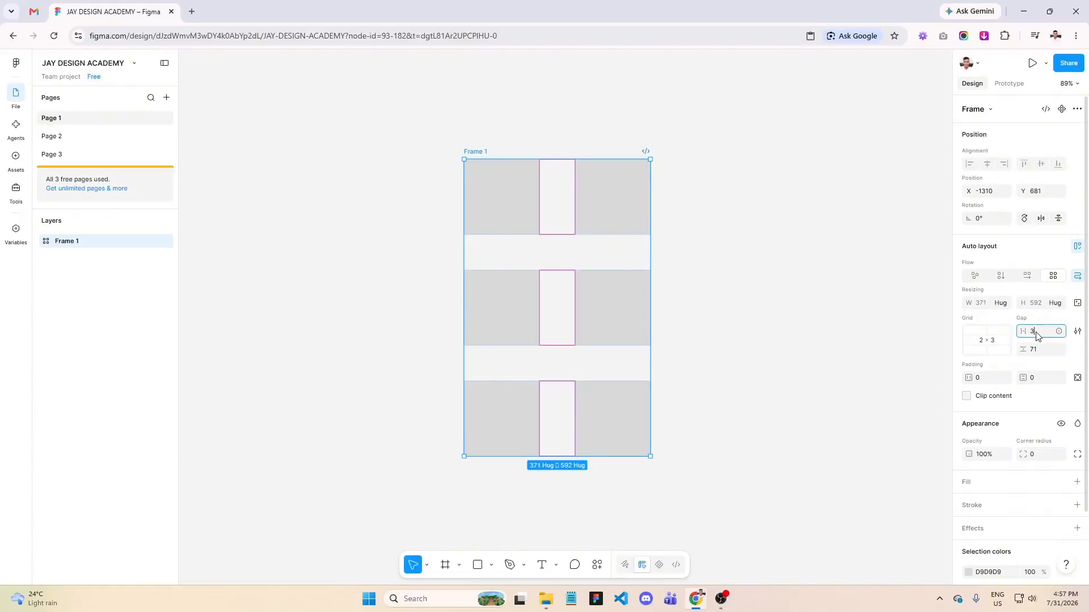
pyautogui.click(1036, 350)
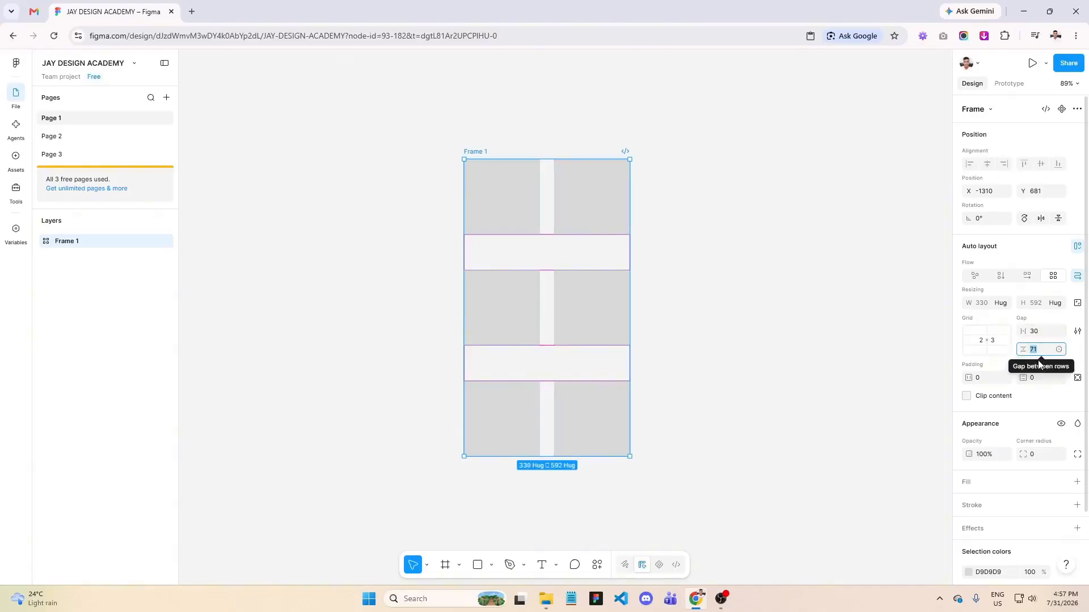
pyautogui.write('30')
pyautogui.press('Return')
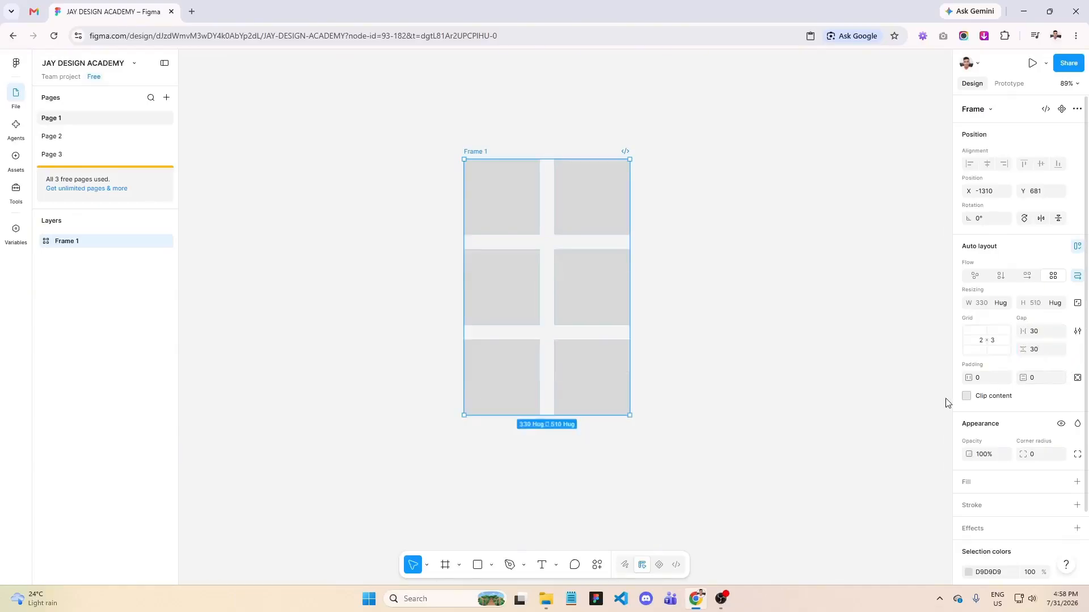
pyautogui.click(1042, 337)
pyautogui.click(1041, 333)
pyautogui.click(1041, 352)
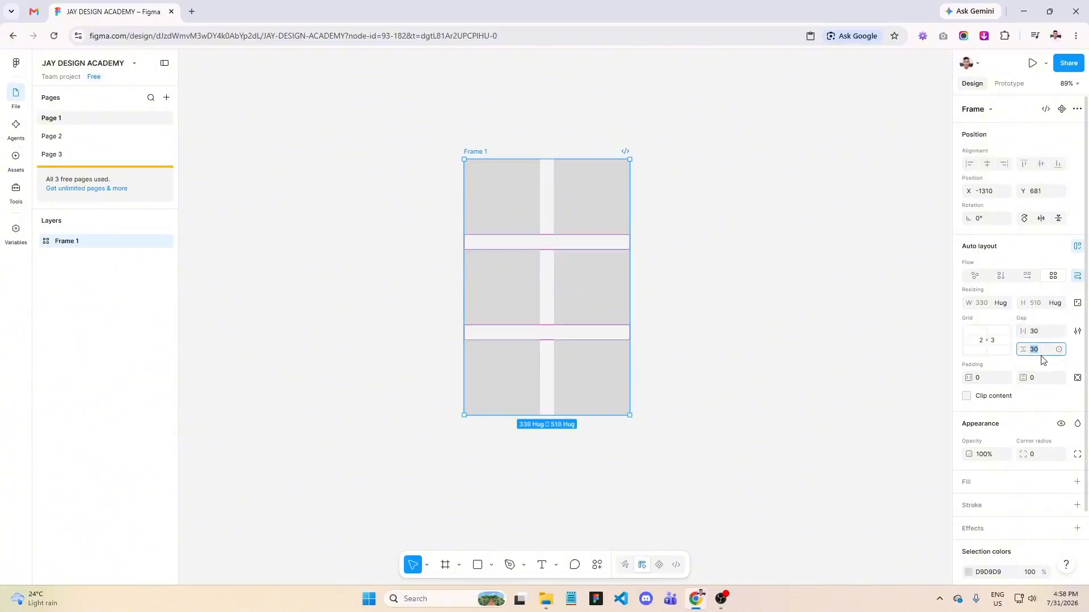
pyautogui.press('Escape')
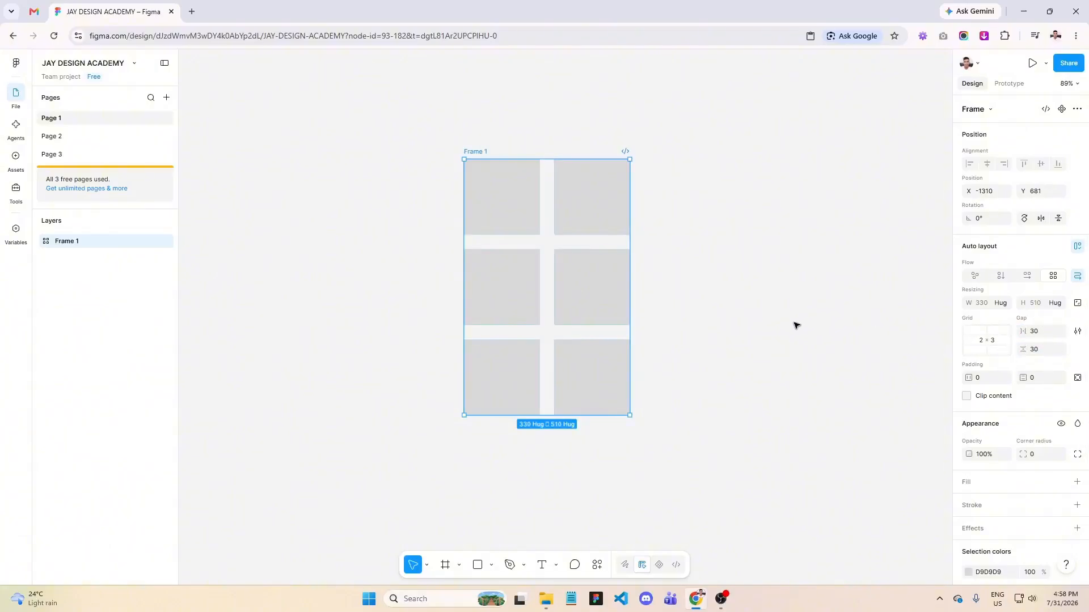
# - Fill the rectangle in the grid's first row and first column with dark green
pyautogui.scroll(3, 543, 127)
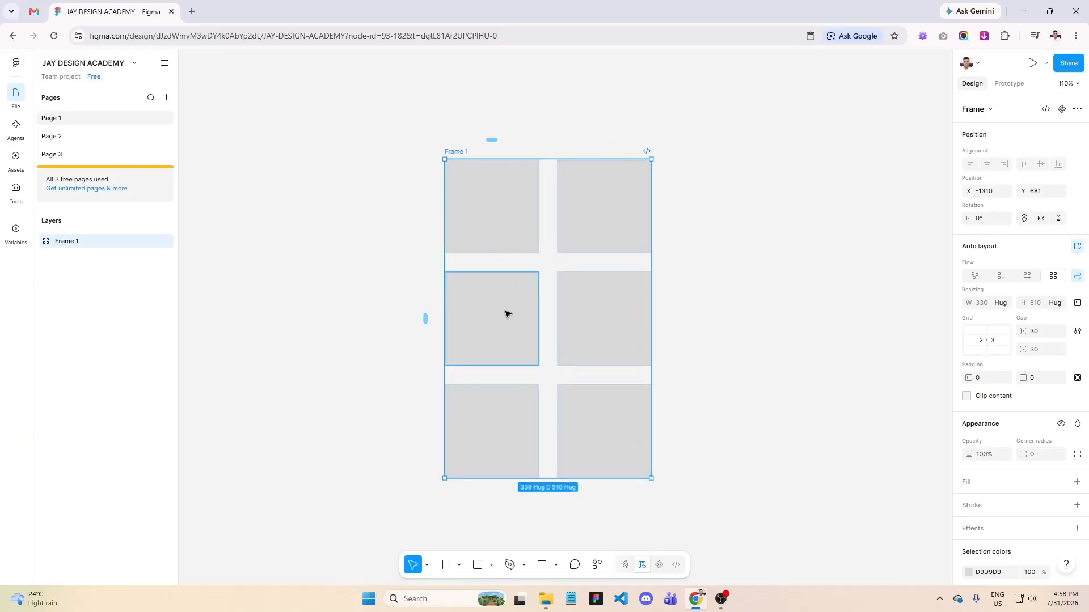
pyautogui.scroll(1, 715, 397)
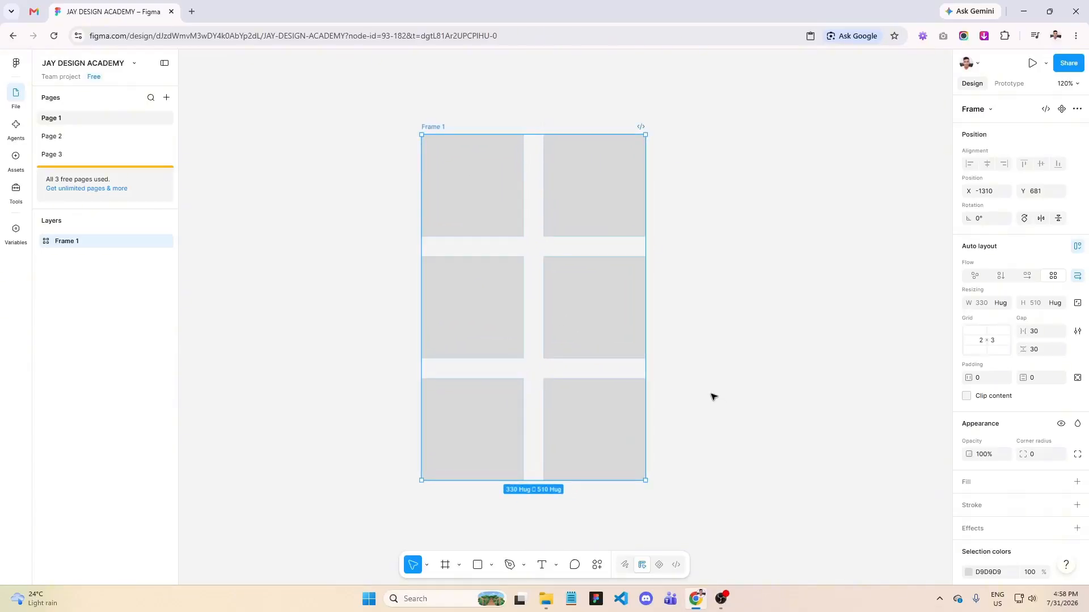
pyautogui.click(495, 214)
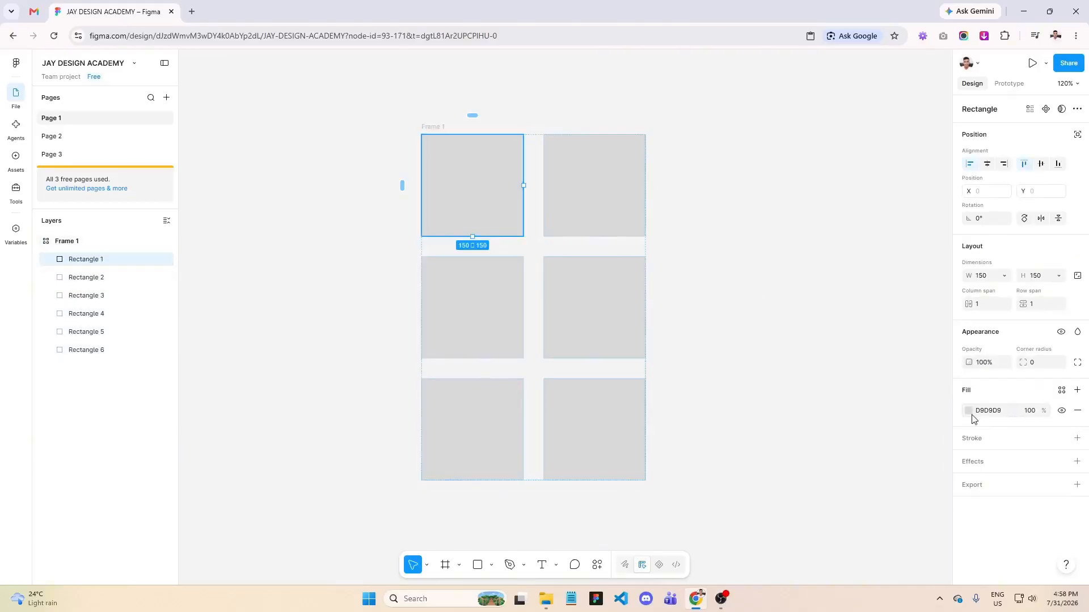
pyautogui.click(969, 412)
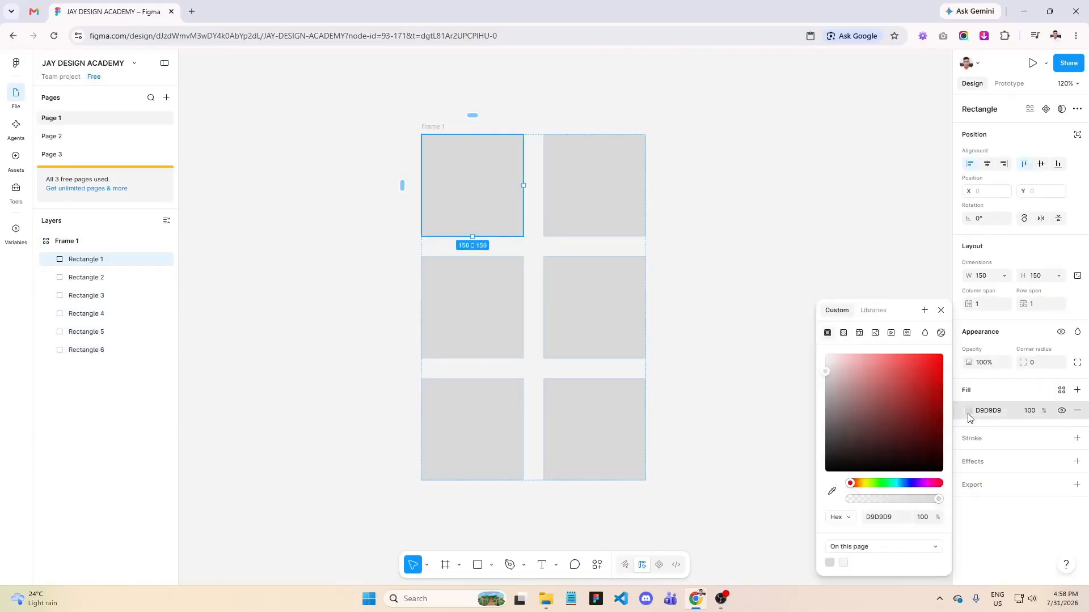
pyautogui.click(891, 484)
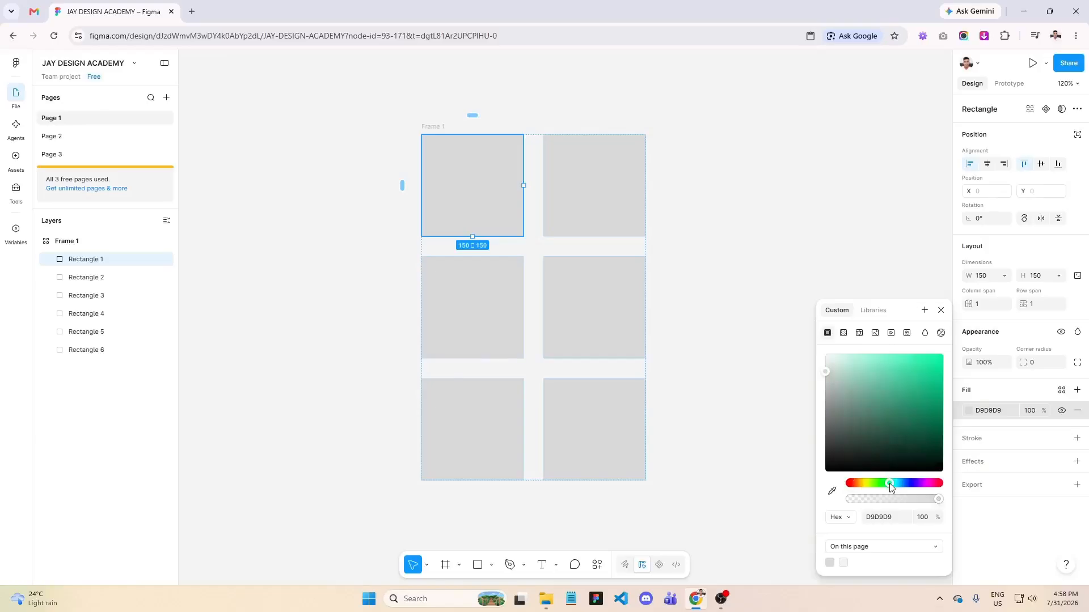
pyautogui.click(941, 424)
pyautogui.click(663, 462)
# - Apply the same dark green fill to Rectangle 5 in the first column of the last row
pyautogui.click(522, 444)
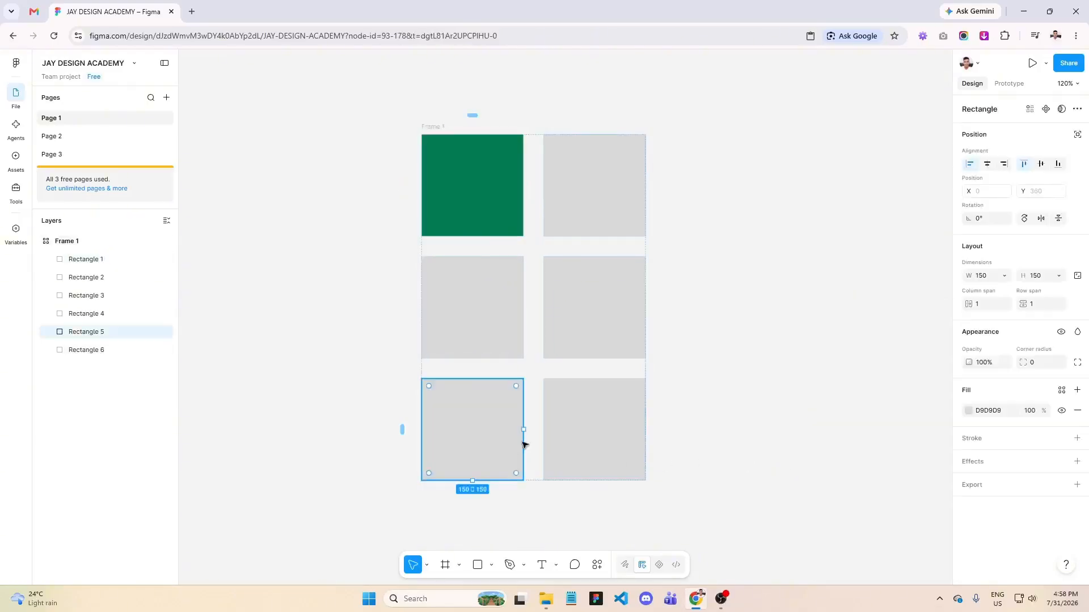
pyautogui.click(969, 412)
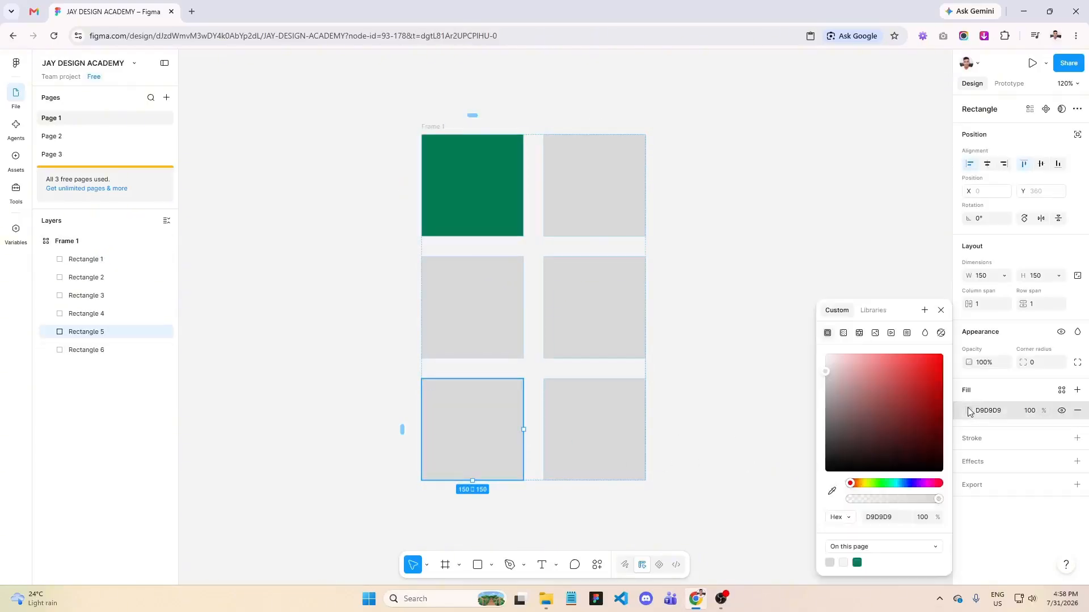
pyautogui.click(858, 563)
pyautogui.click(722, 264)
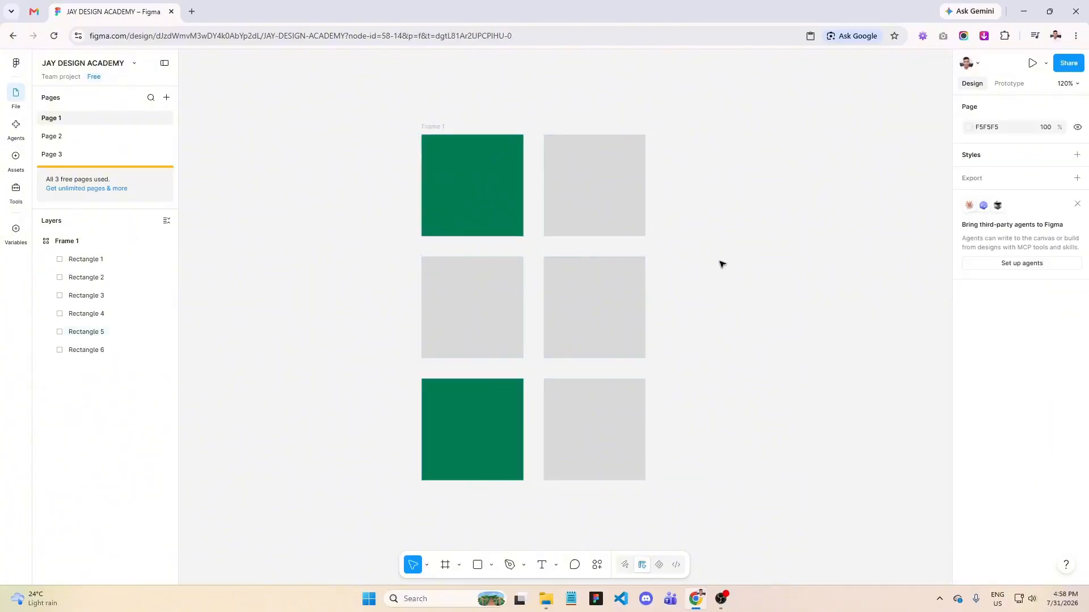
# - Reorder Frame 1's grid rows so Rectangles 5 and 6 come first, 3 and 4 second, and 1 and 2 last
pyautogui.scroll(2, 607, 103)
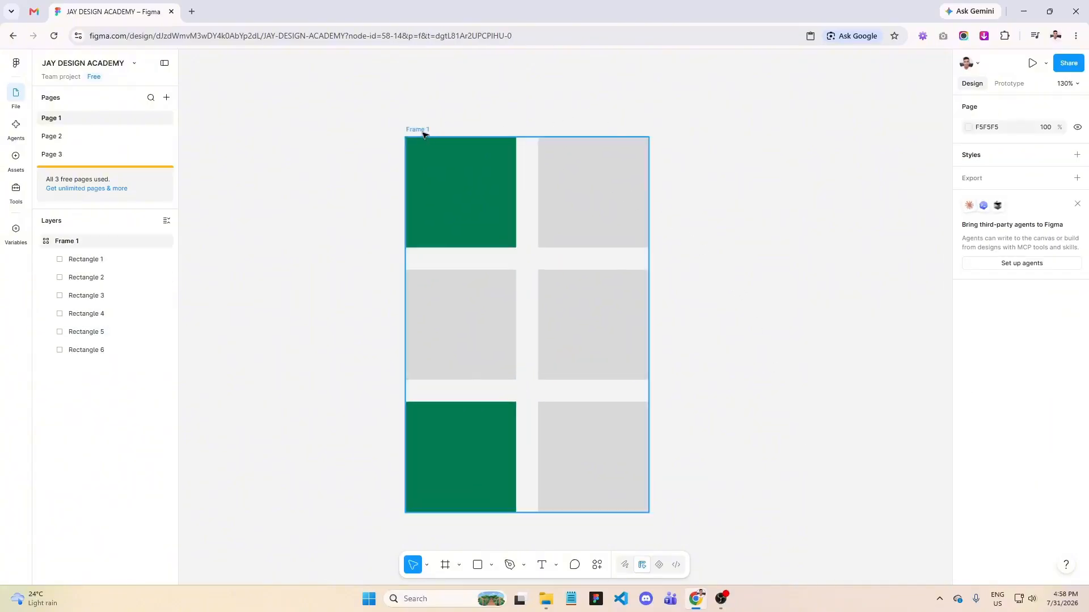
pyautogui.click(421, 131)
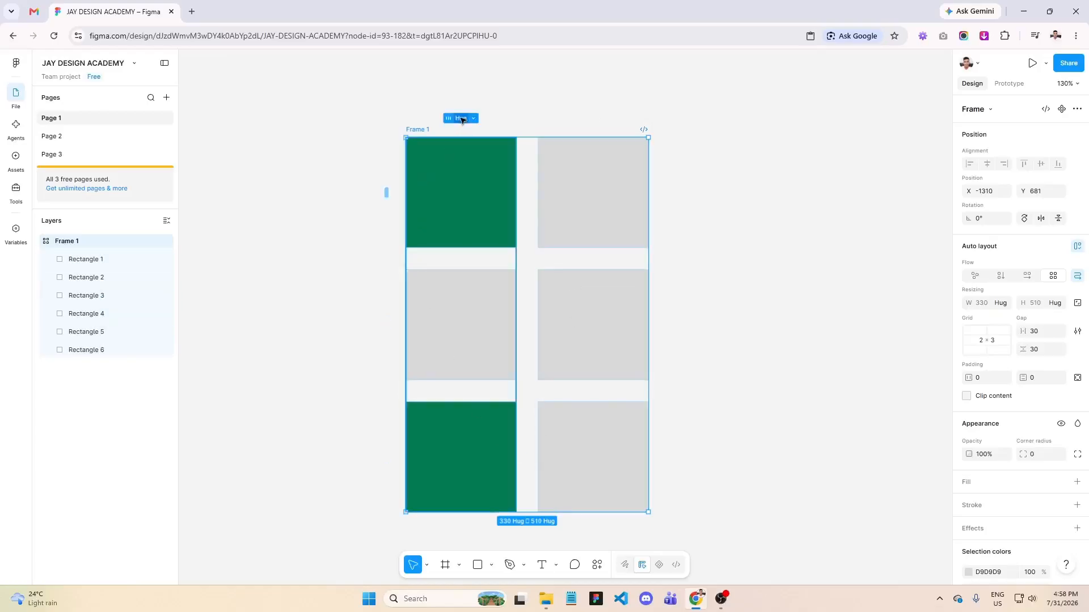
pyautogui.moveTo(465, 119)
pyautogui.click(447, 118)
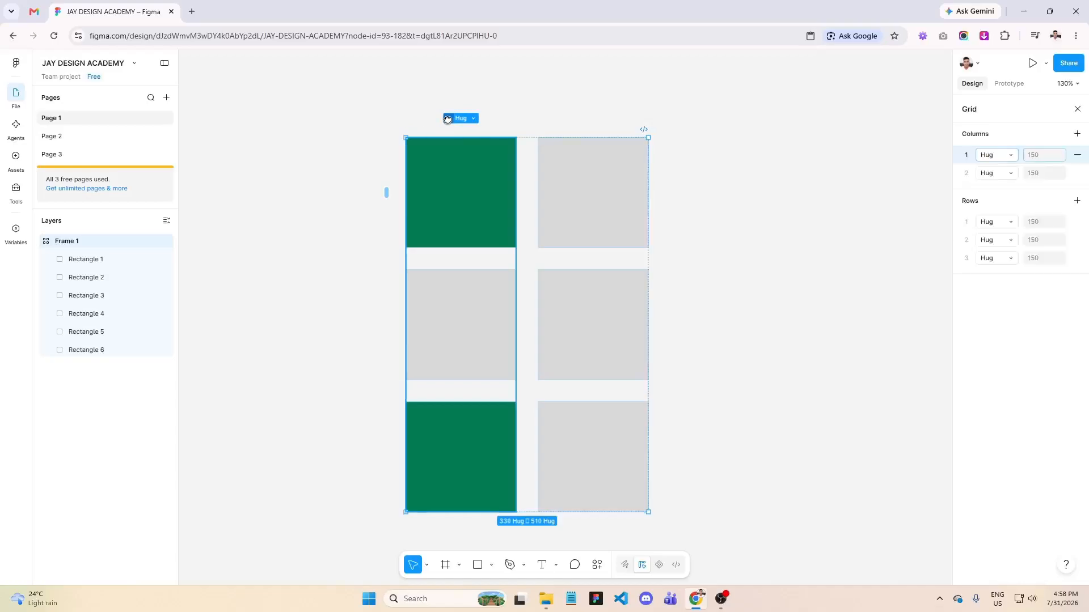
pyautogui.moveTo(448, 118)
pyautogui.mouseDown()
pyautogui.moveTo(585, 133)
pyautogui.moveTo(452, 121)
pyautogui.moveTo(576, 120)
pyautogui.moveTo(442, 119)
pyautogui.moveTo(452, 120)
pyautogui.mouseUp()
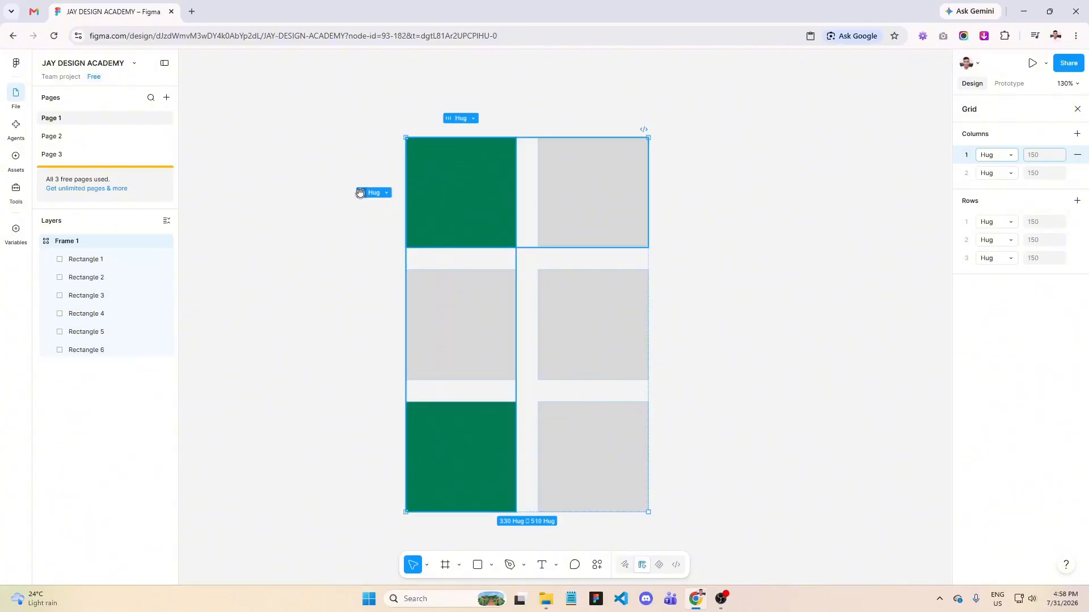
pyautogui.moveTo(361, 193); pyautogui.dragTo(363, 329)
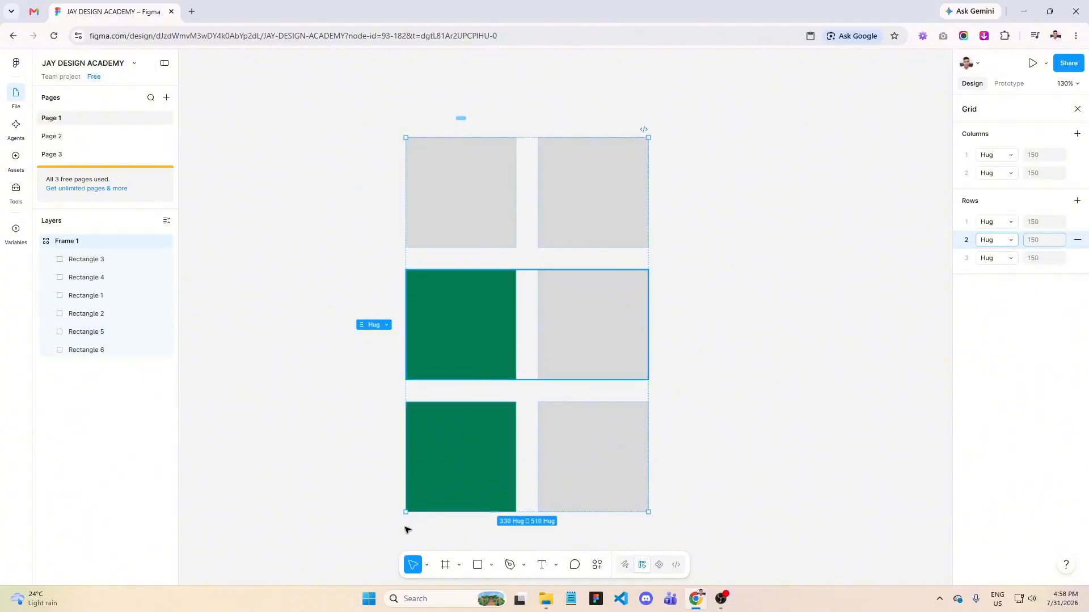
pyautogui.moveTo(361, 457); pyautogui.dragTo(388, 252)
pyautogui.moveTo(363, 325); pyautogui.dragTo(385, 198)
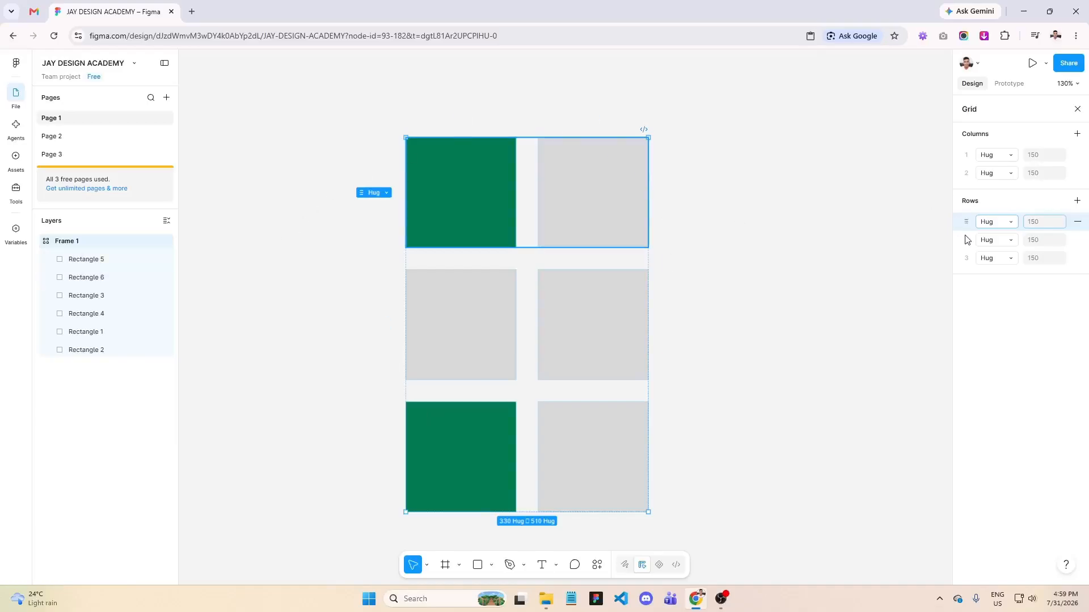
# - Try removing row 3 from Frame 1's grid and undo the removal
pyautogui.scroll(-1, 662, 344)
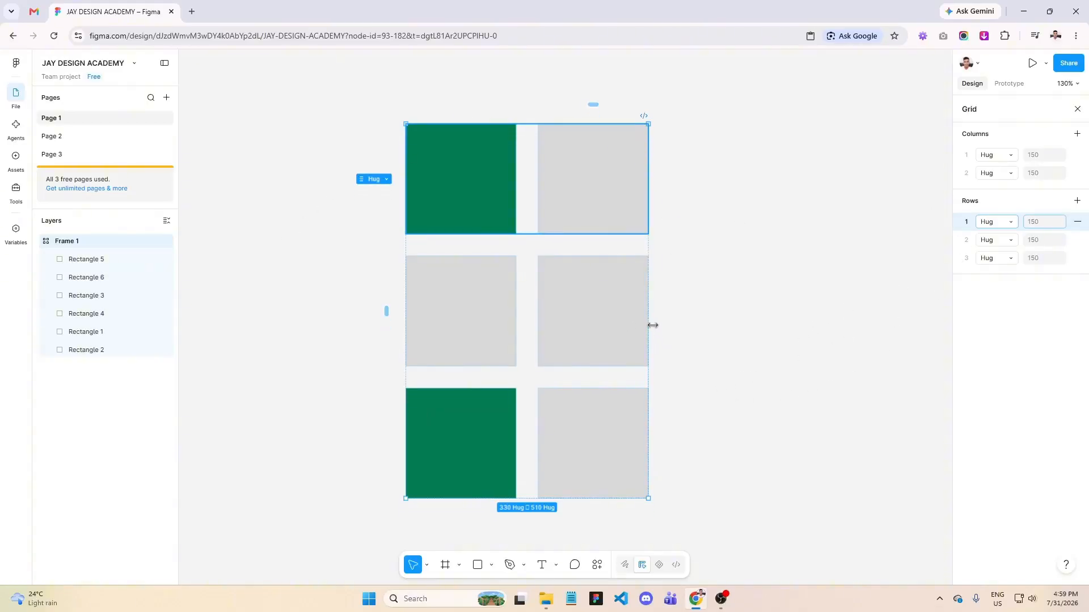
pyautogui.scroll(1, 475, 148)
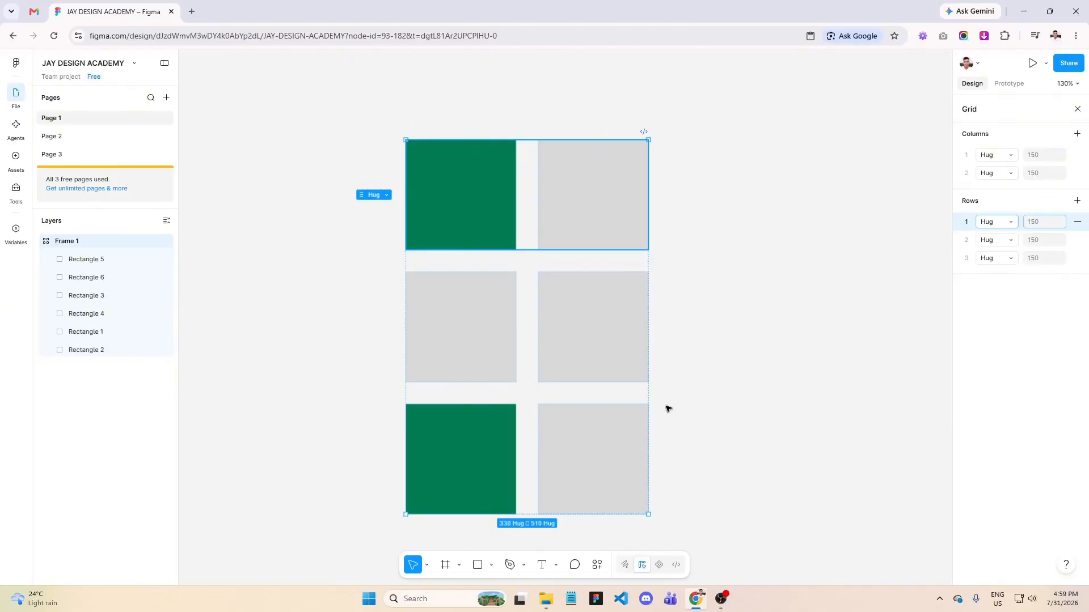
pyautogui.scroll(-2, 549, 440)
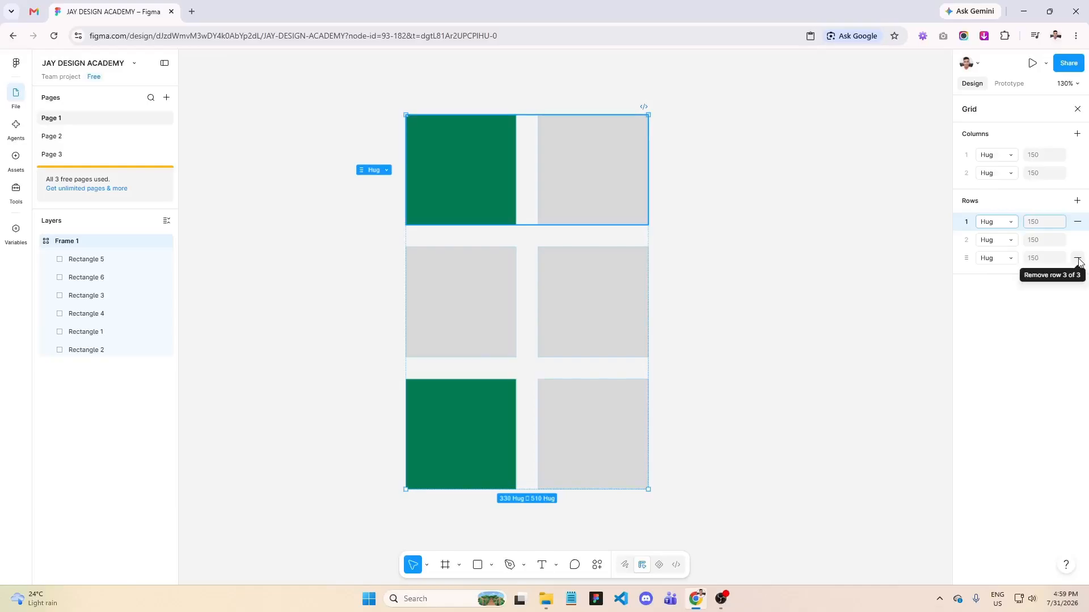
pyautogui.click(1078, 258)
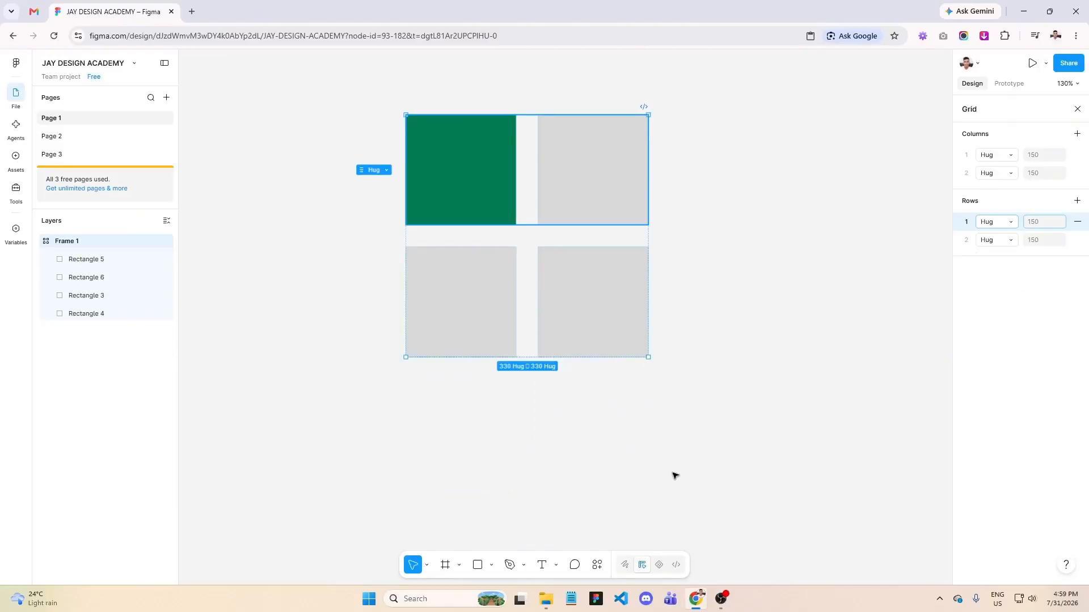
pyautogui.hotkey('ctrl', 'z')
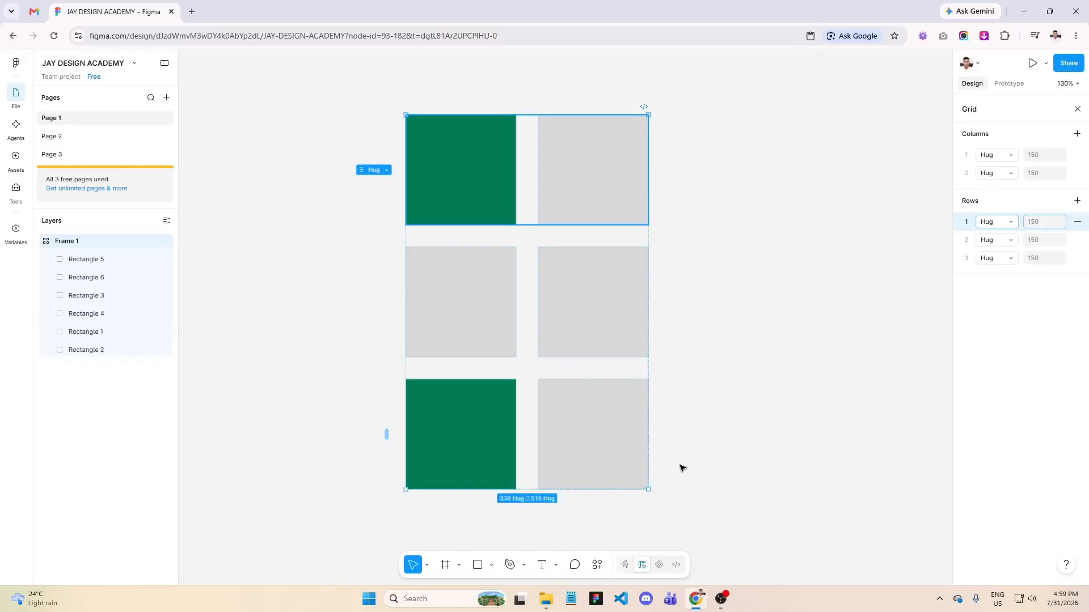
# - Try removing column 2 from Frame 1's grid, undo the removal and deselect the frame
pyautogui.scroll(1, 723, 409)
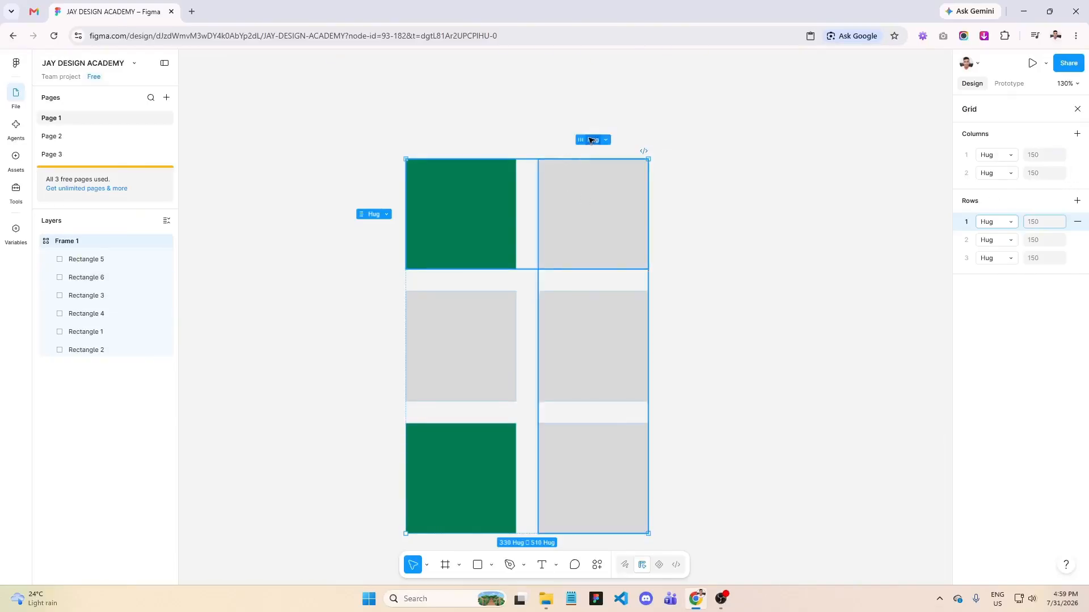
pyautogui.click(578, 142)
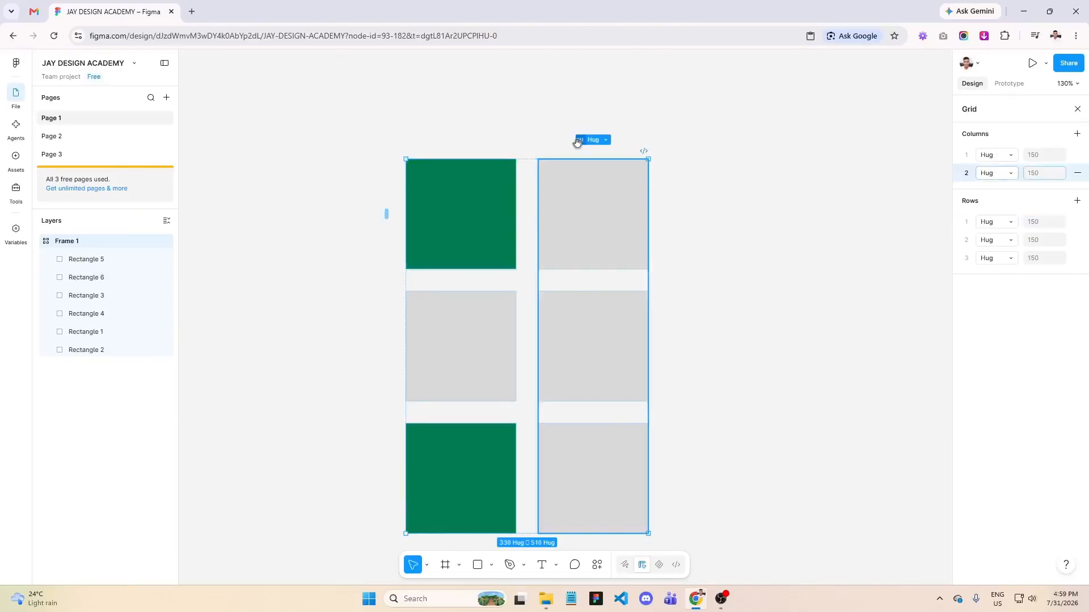
pyautogui.click(1077, 173)
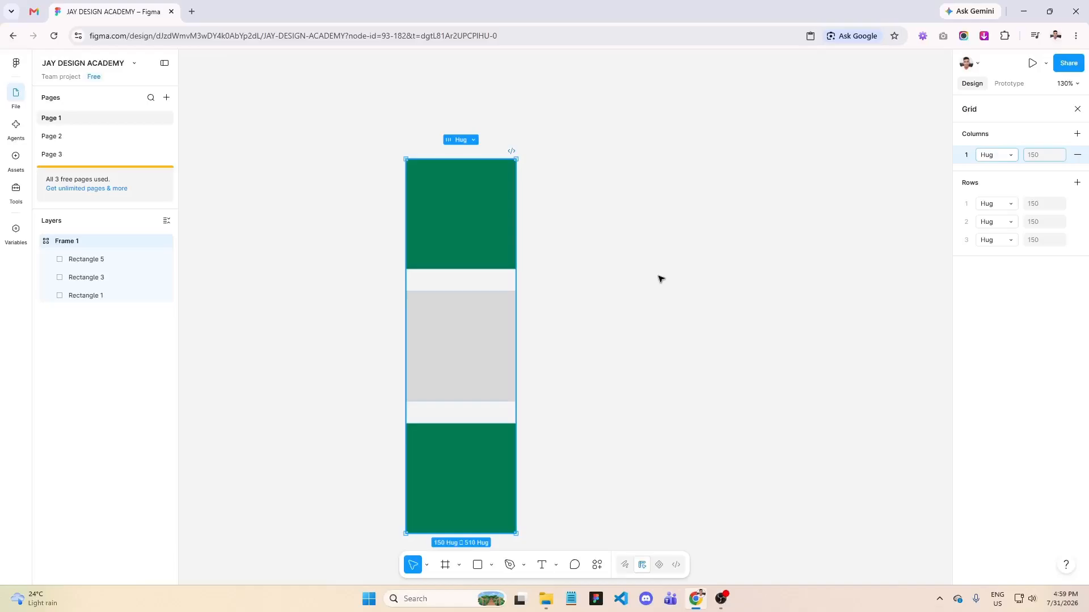
pyautogui.hotkey('ctrl', 'z')
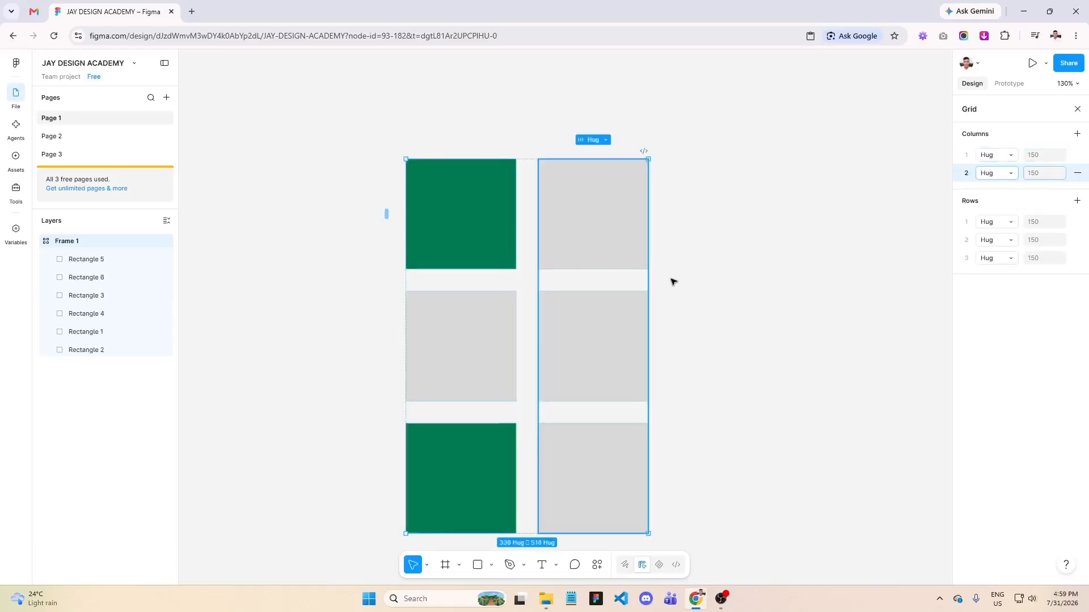
pyautogui.click(717, 252)
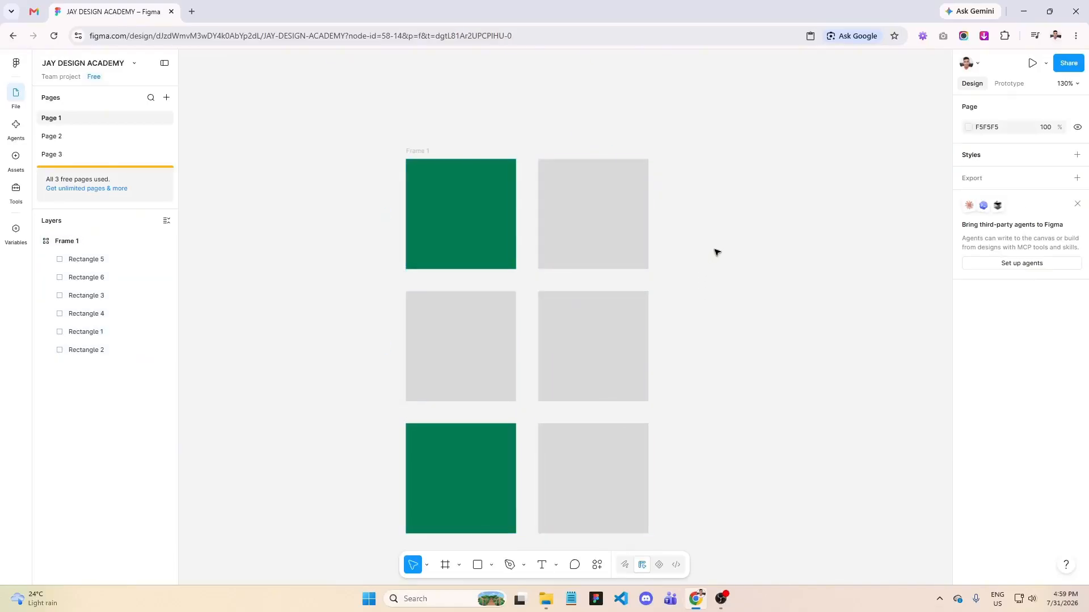
# - Try to change Frame 1's grid to 3 columns by 2 rows
pyautogui.click(410, 153)
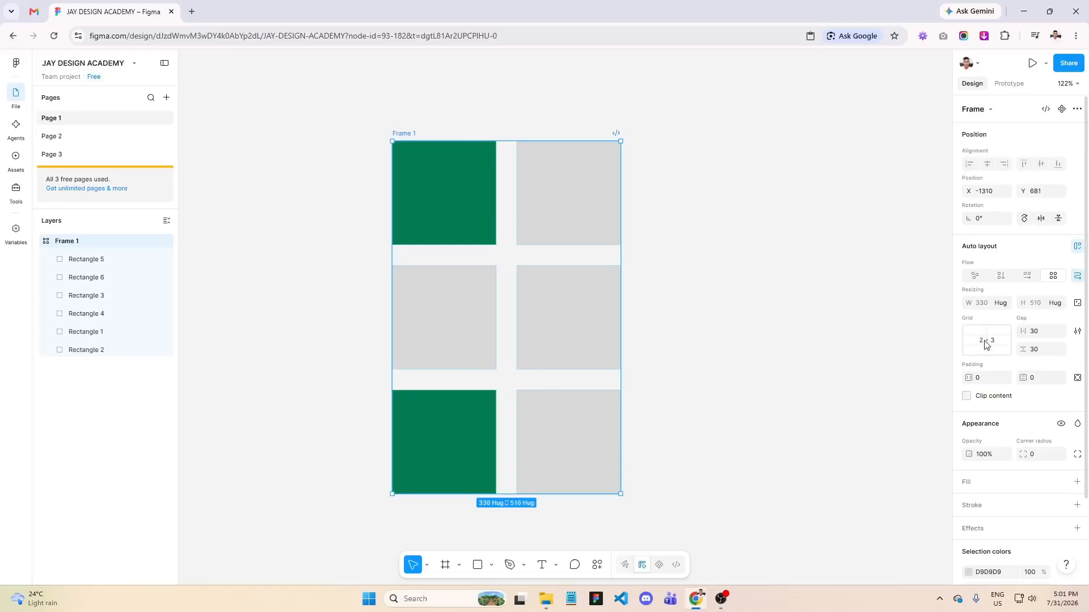
pyautogui.click(984, 344)
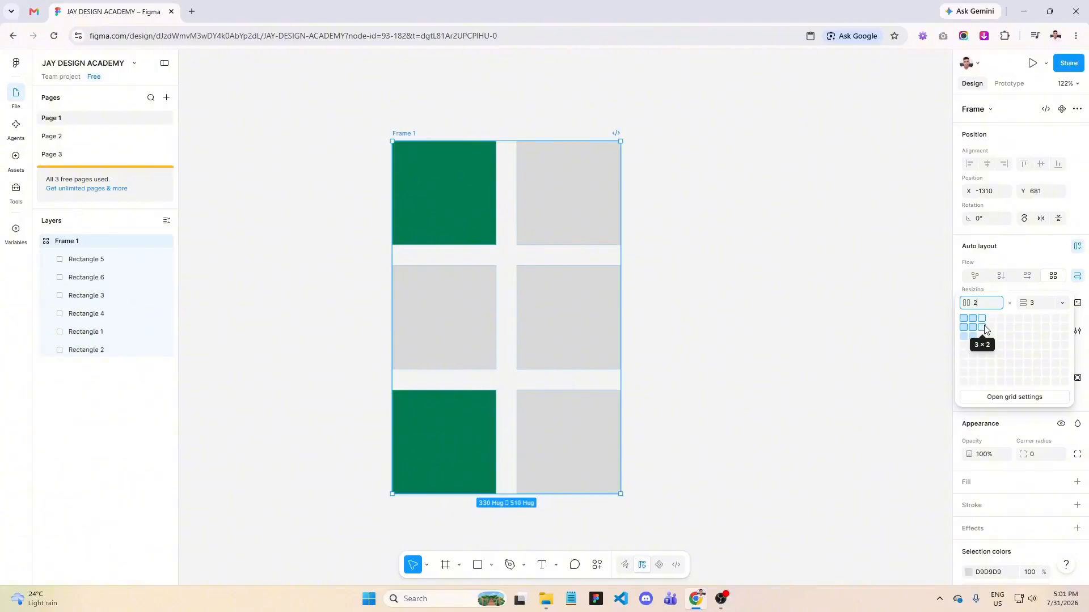
pyautogui.click(985, 328)
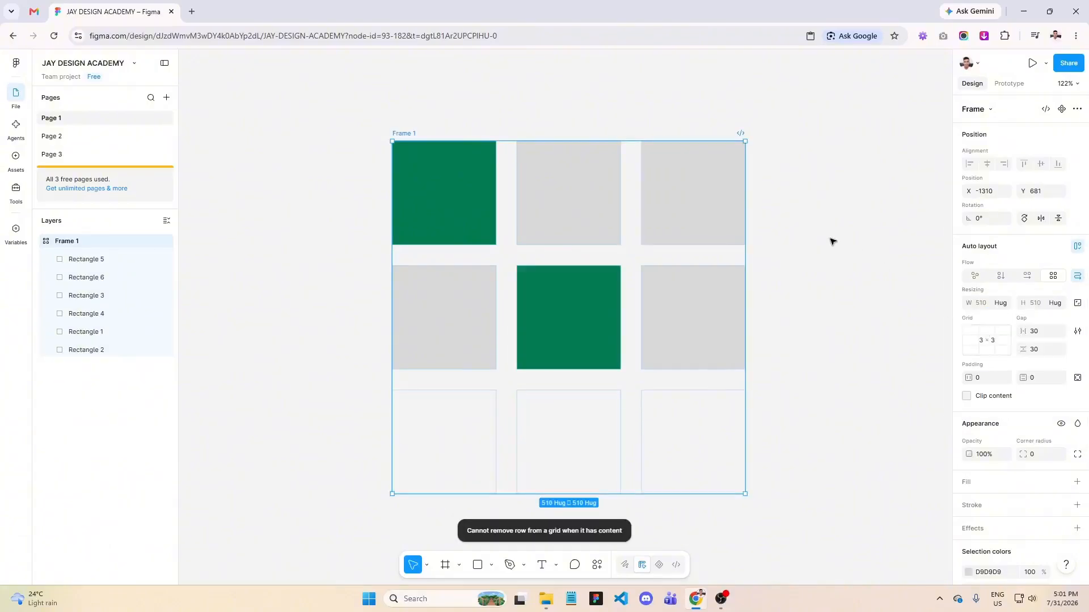
# - Change Frame 1's grid to 4 columns by 2 rows
pyautogui.click(987, 338)
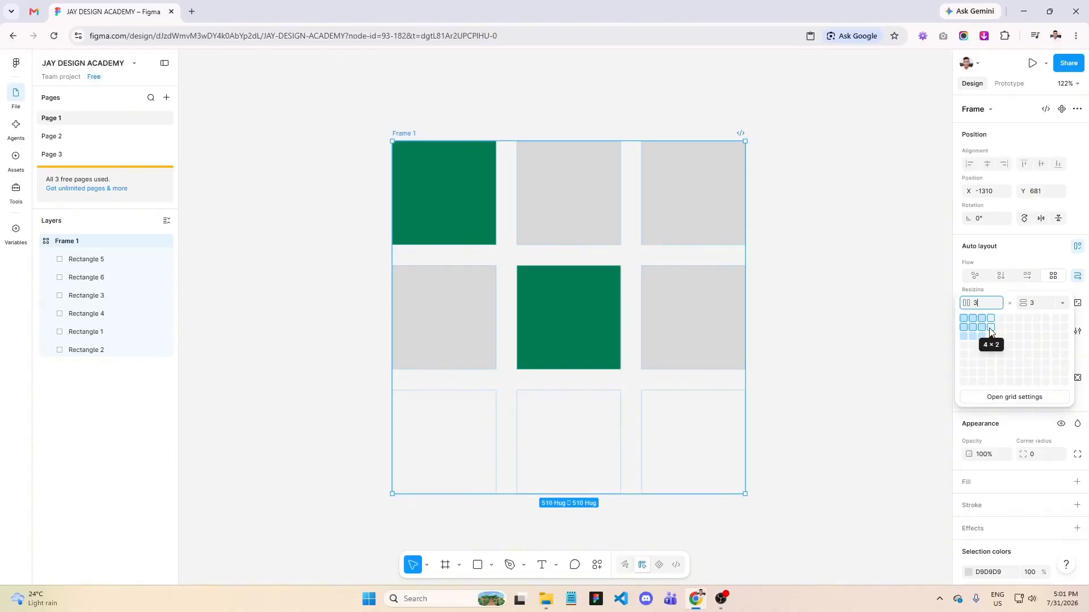
pyautogui.click(991, 332)
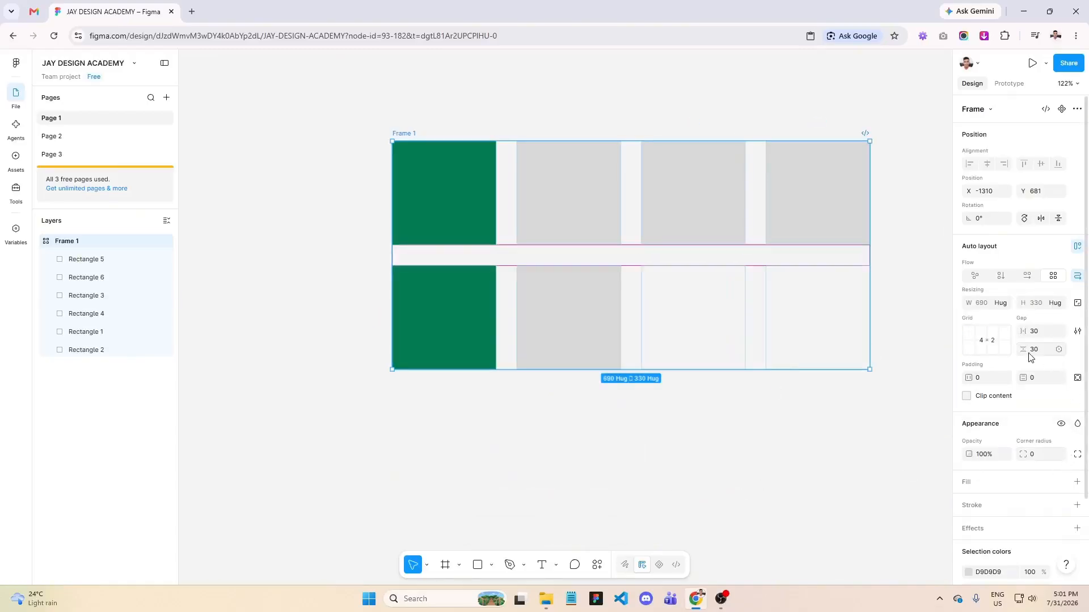
pyautogui.click(987, 341)
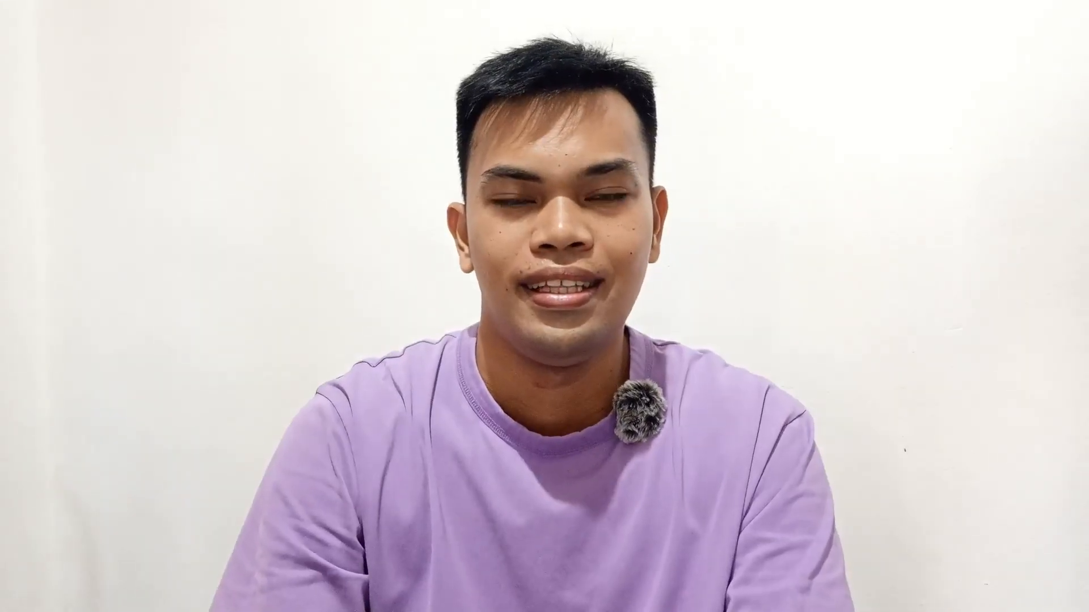